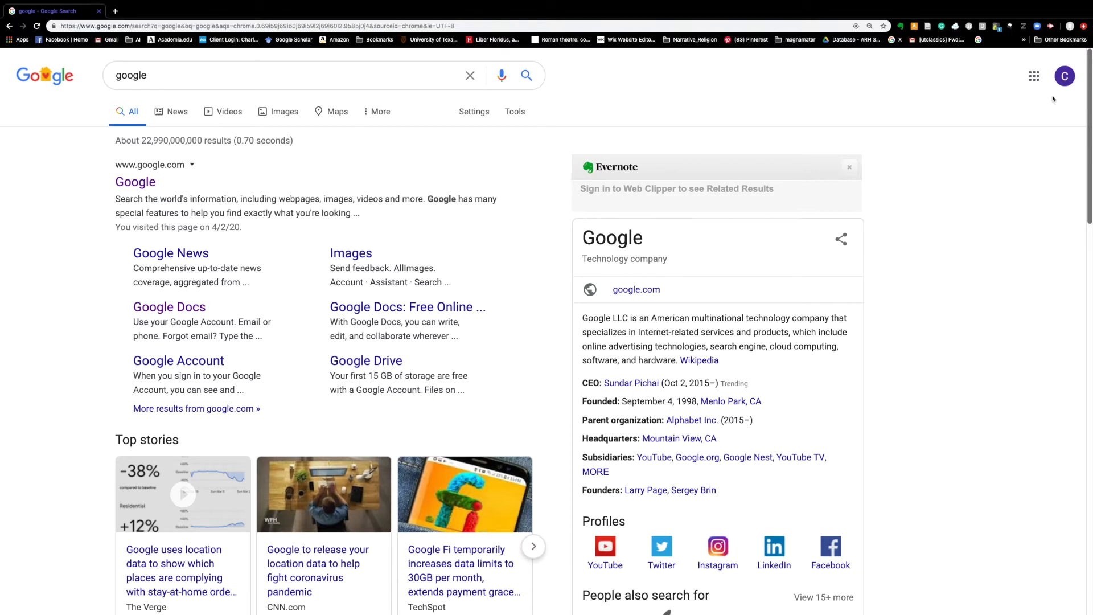
Open Google Classroom from the list of Google apps.
left_click(1033, 79)
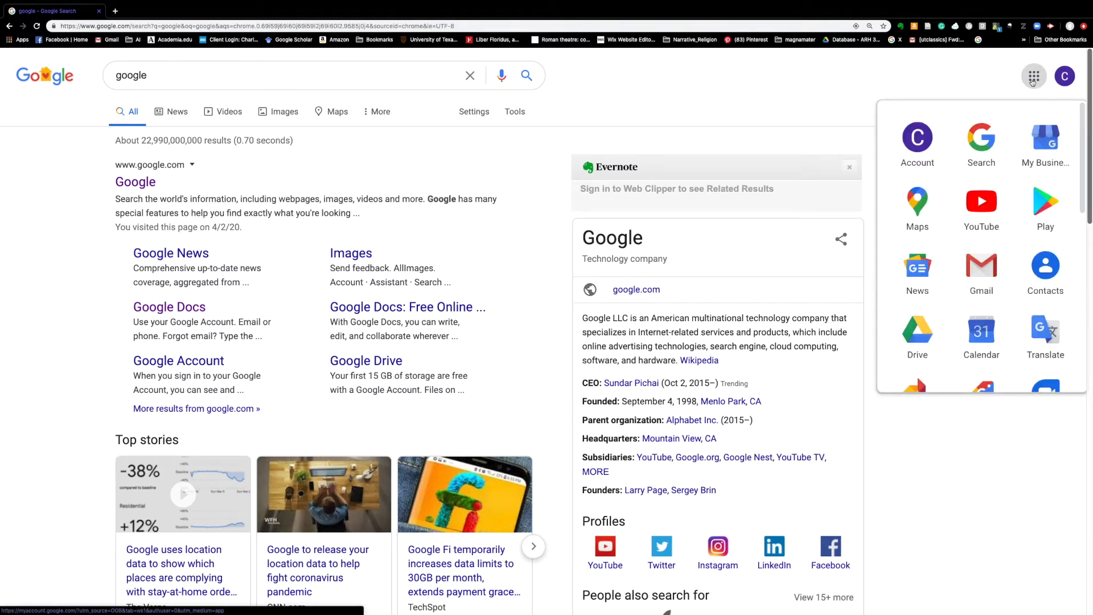
scroll(964, 204, "down", 3)
scroll(964, 204, "down", 5)
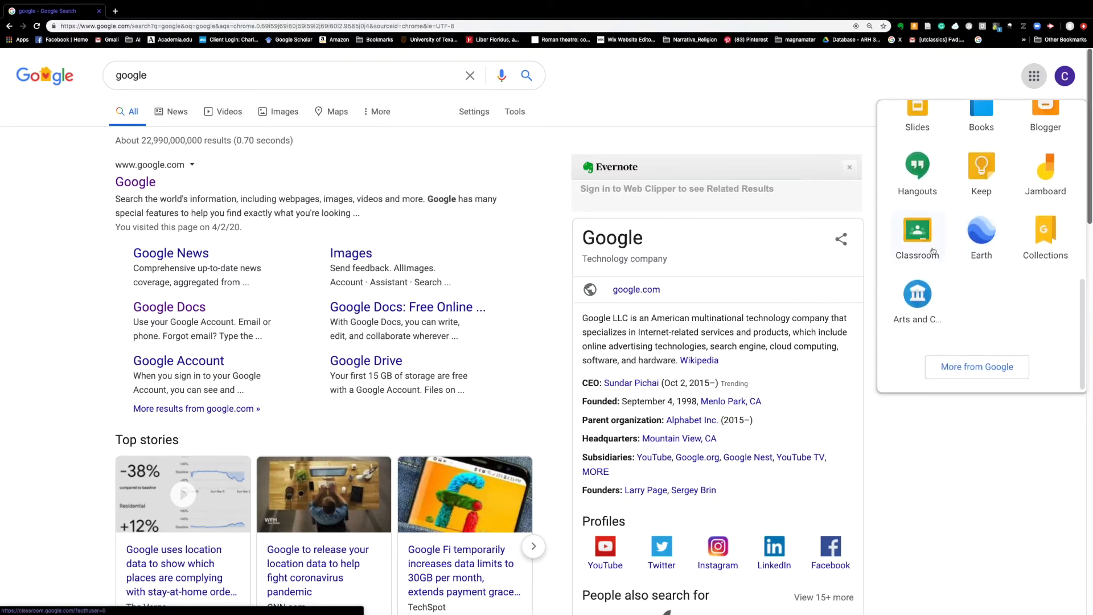
left_click(926, 242)
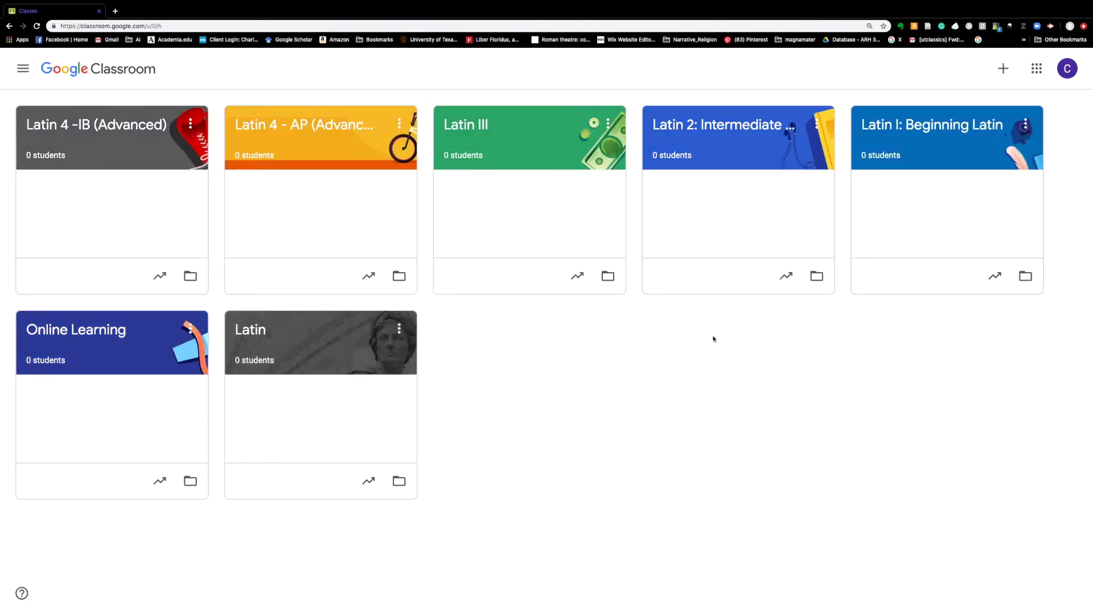
Start creating a new class and accept the notice about not using Classroom at a school with students.
left_click(1003, 71)
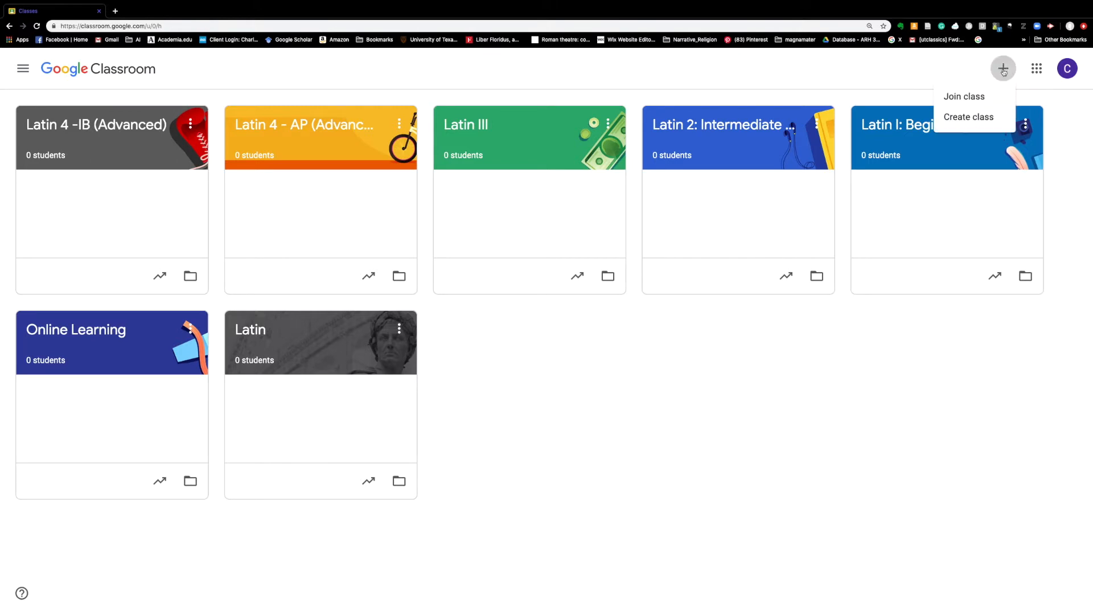
left_click(973, 116)
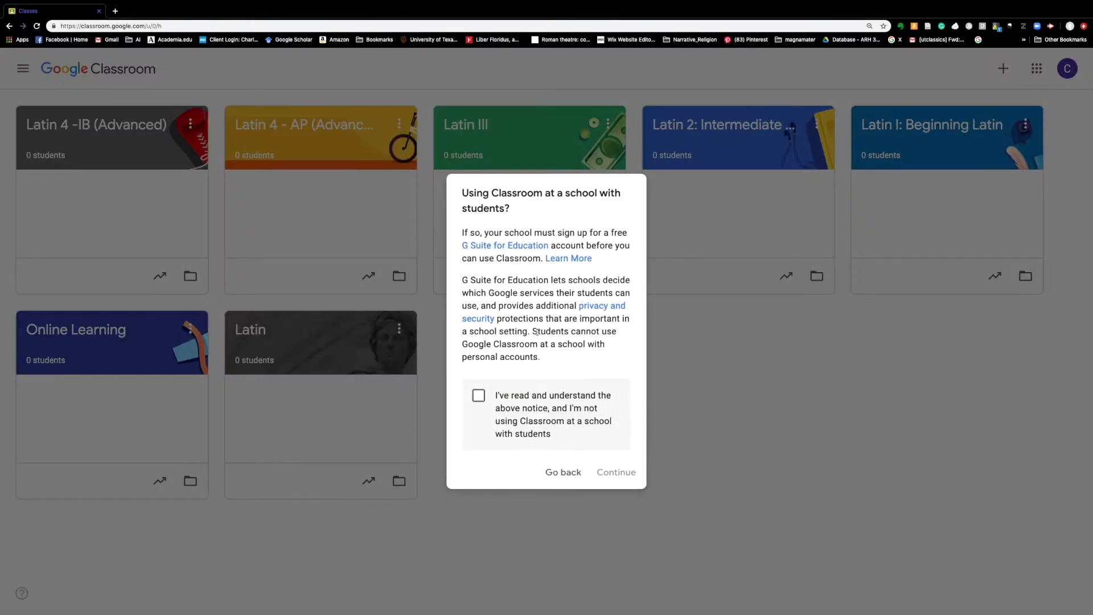
left_click(478, 396)
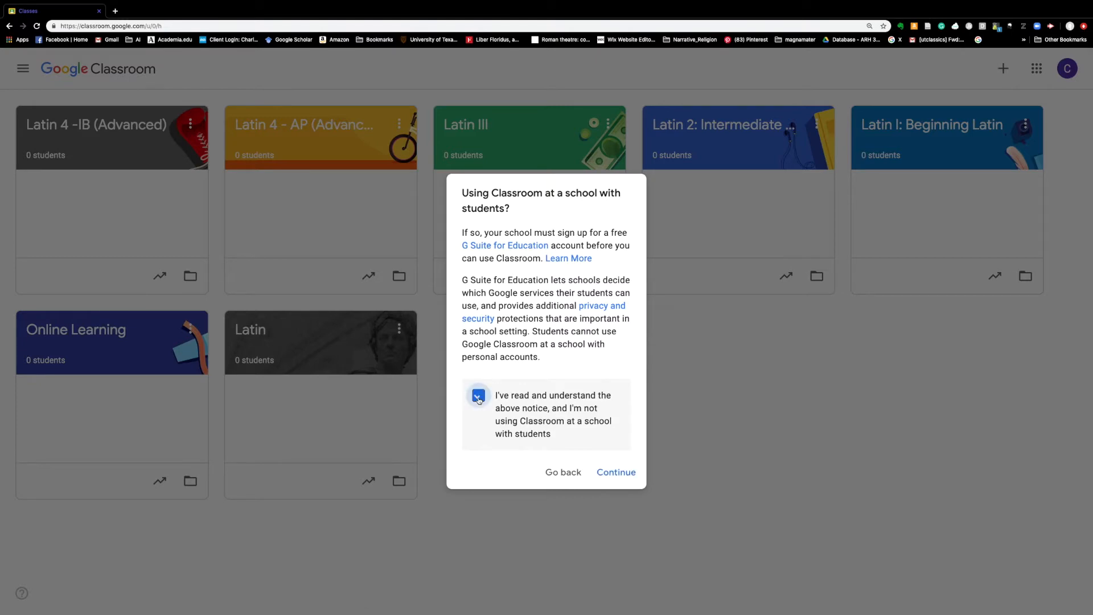
left_click(616, 472)
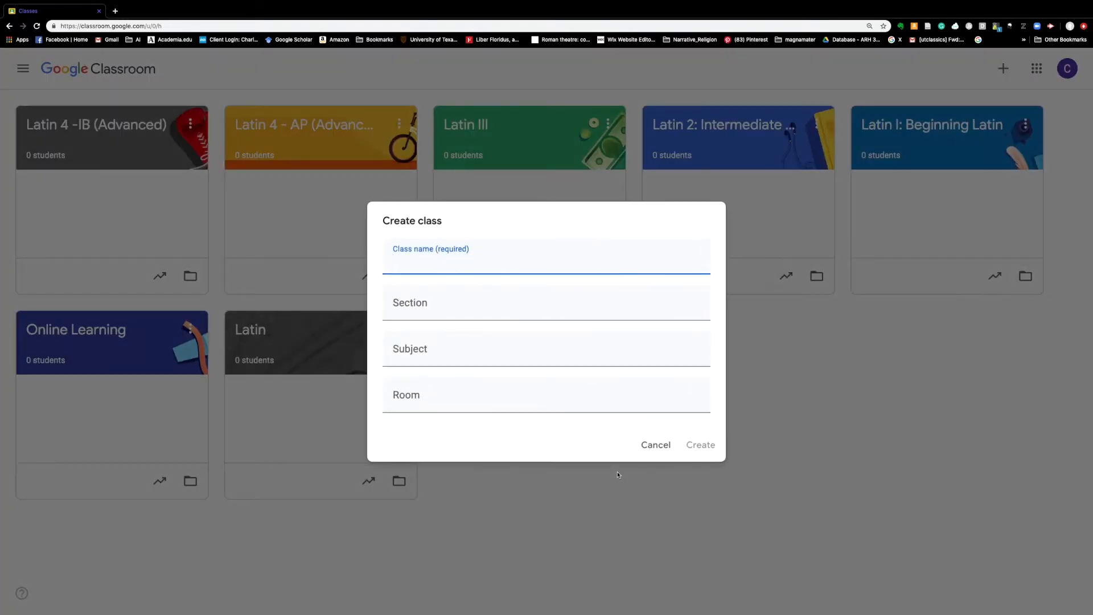
Create the class with the name Virtual Classroom, section 1, subject E-learning and room Virtual.
type("Virtual Classroom")
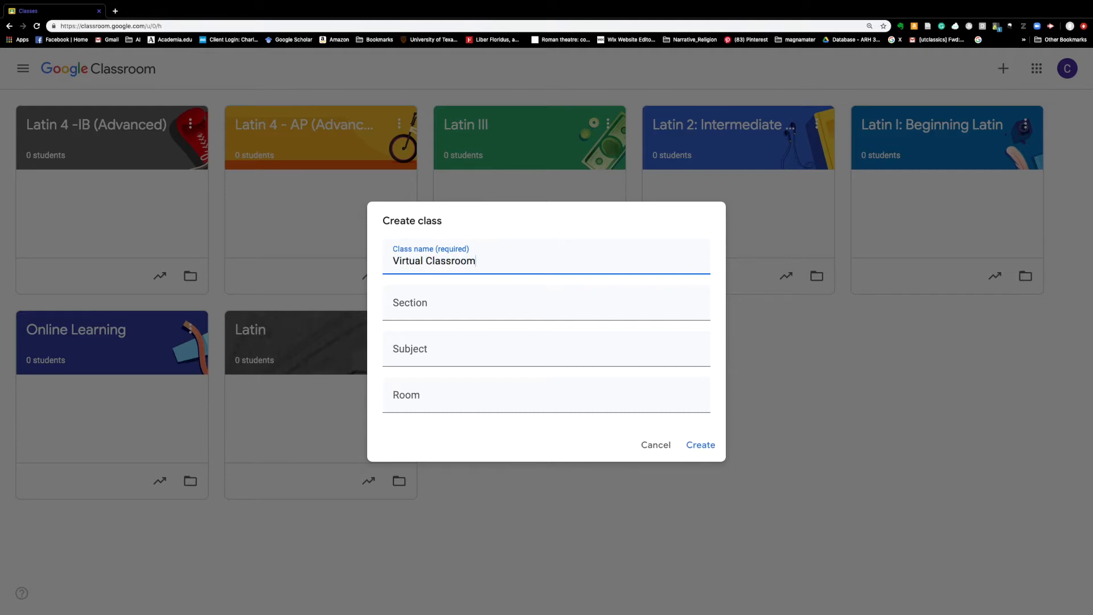
left_click(524, 308)
type("1")
left_click(500, 357)
type("E")
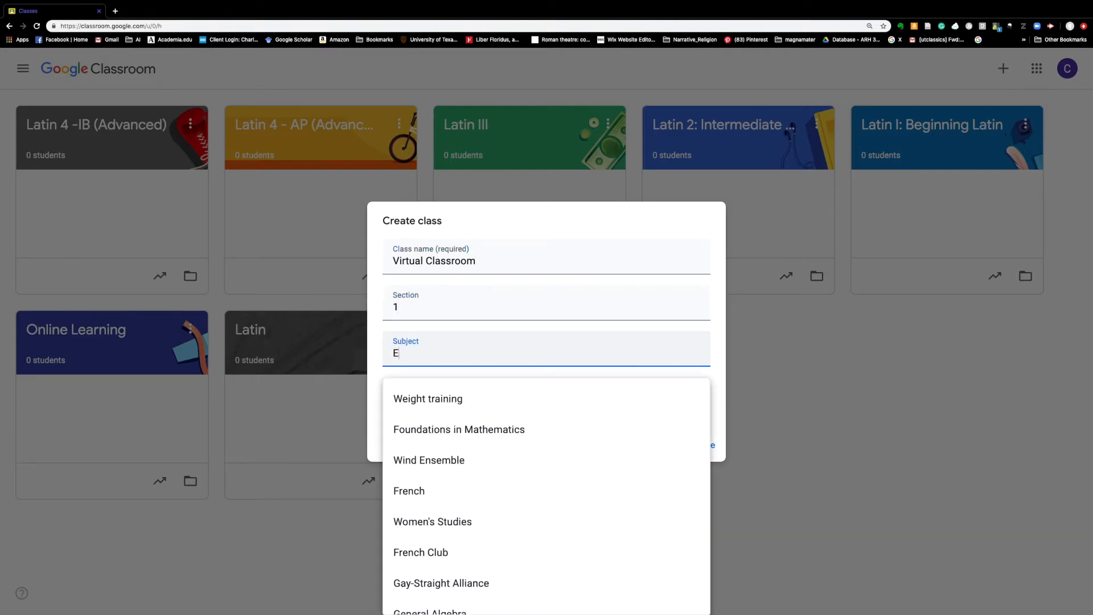
type("-learning")
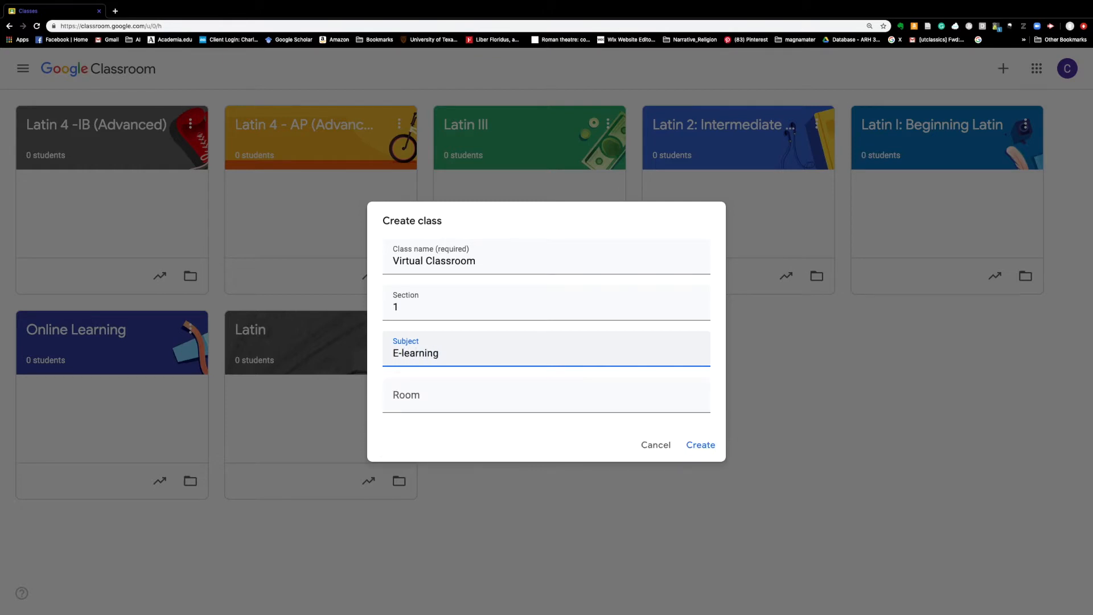
left_click(485, 409)
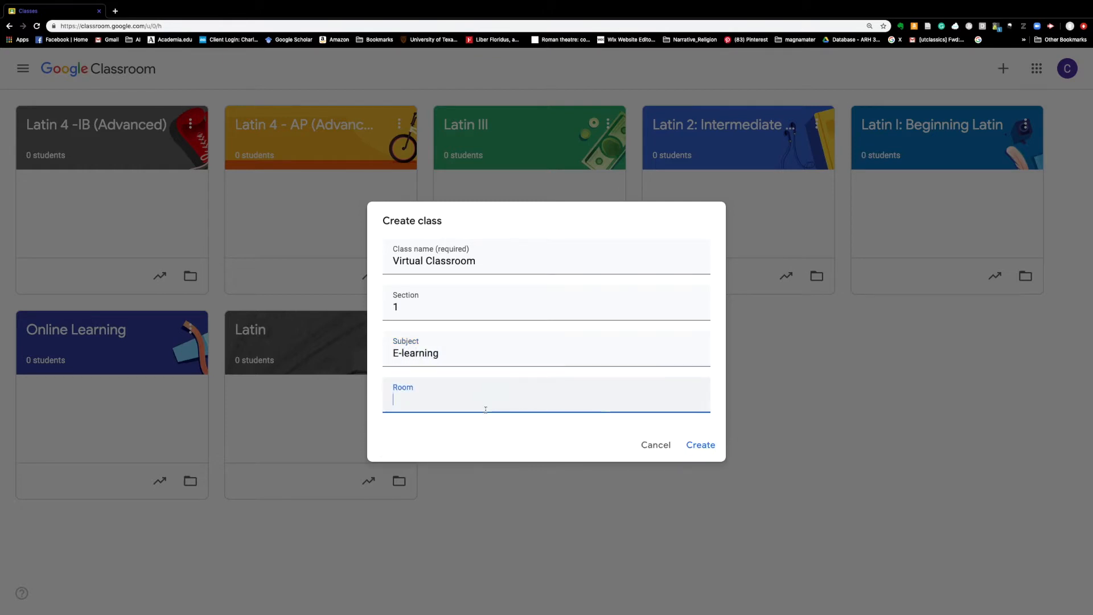
type("Virtual")
left_click(696, 444)
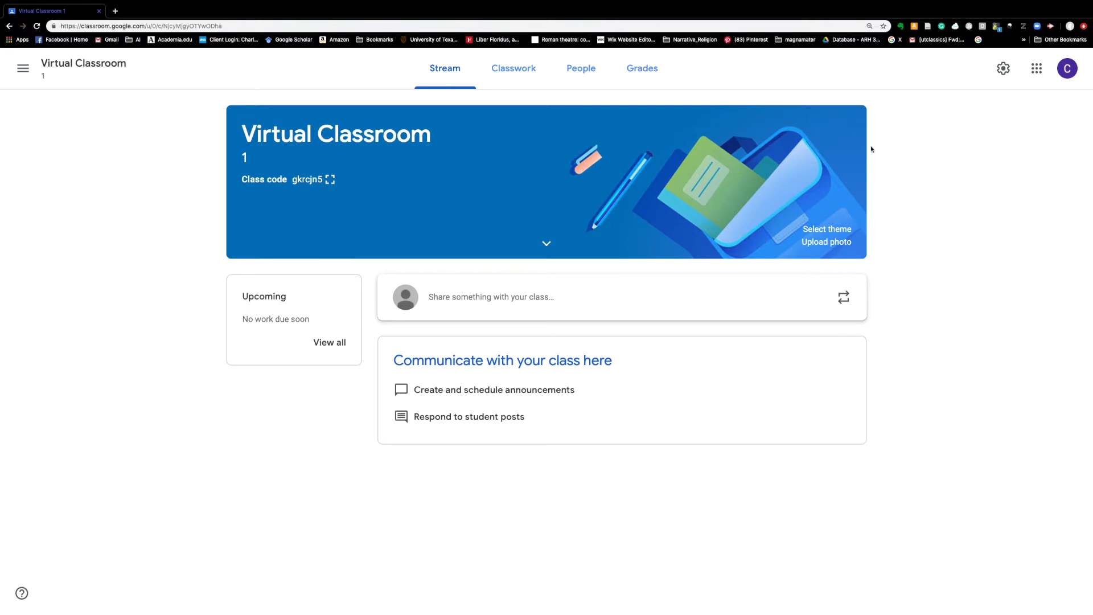
Browse the theme gallery categories and set the class theme to the purple notebook-and-laptop image from English & History.
left_click(810, 229)
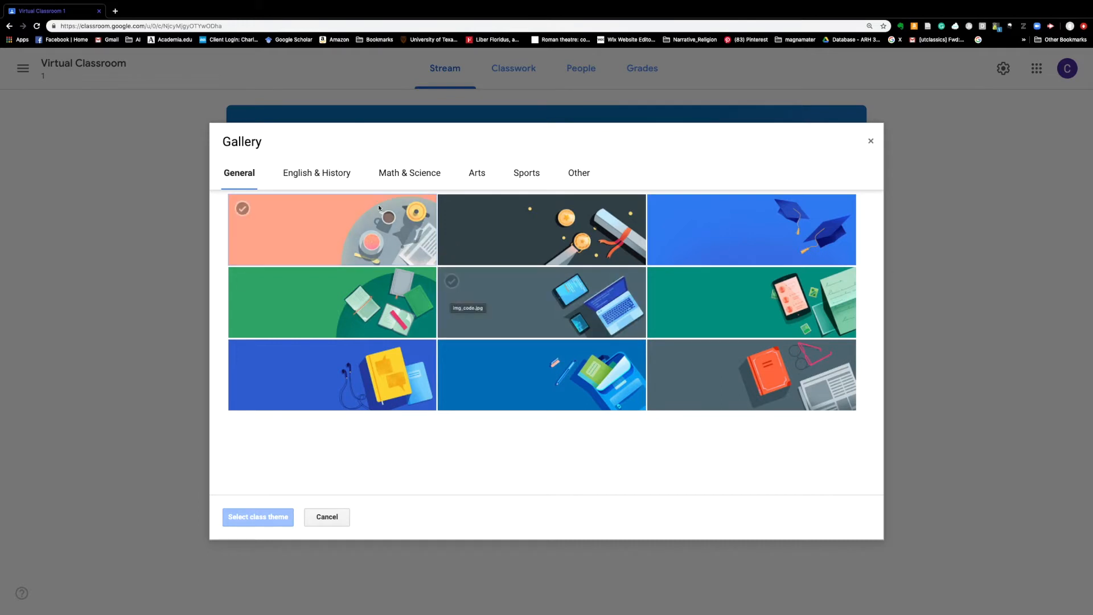
left_click(405, 177)
left_click(318, 177)
left_click(481, 176)
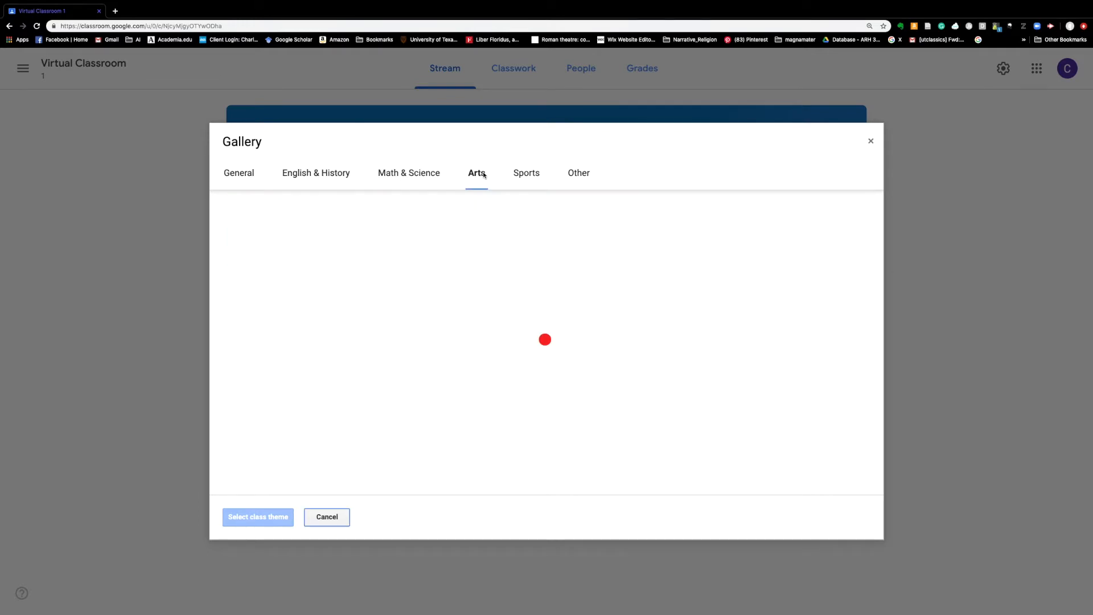
left_click(524, 173)
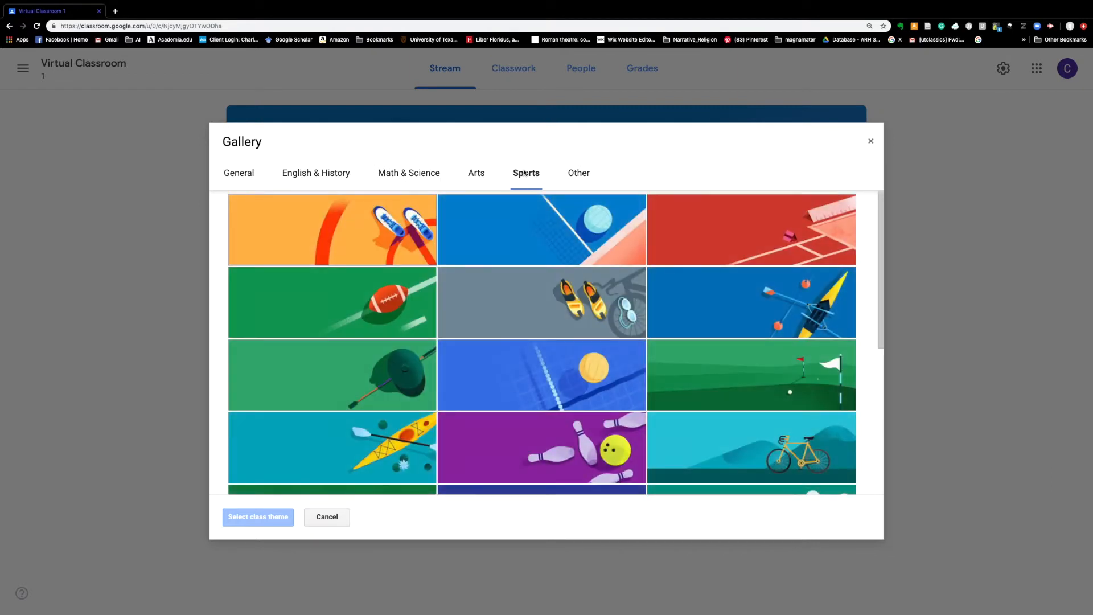
left_click(411, 174)
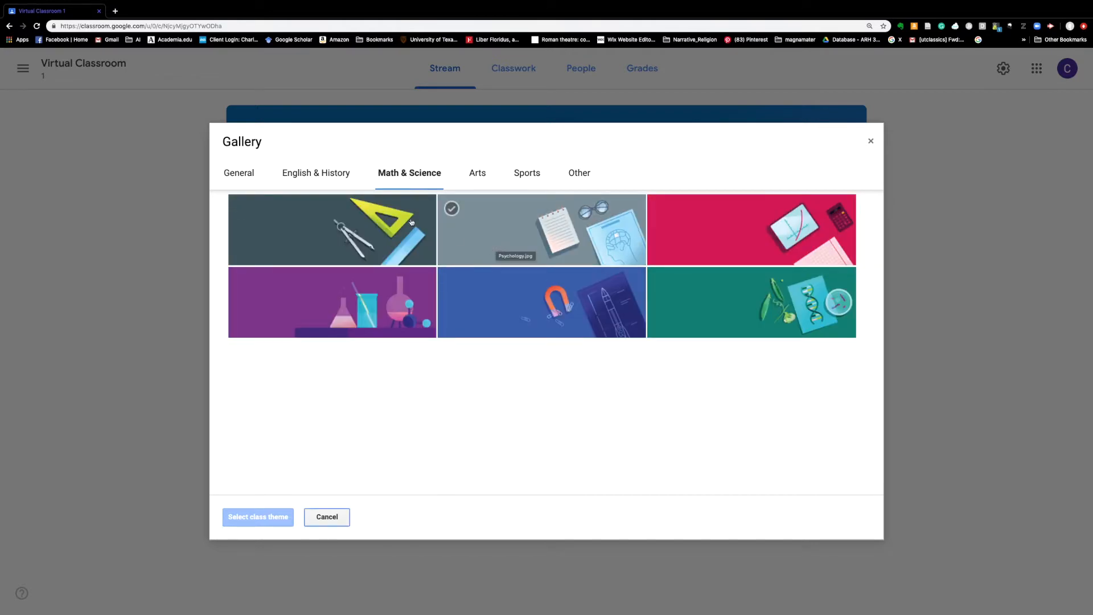
left_click(317, 172)
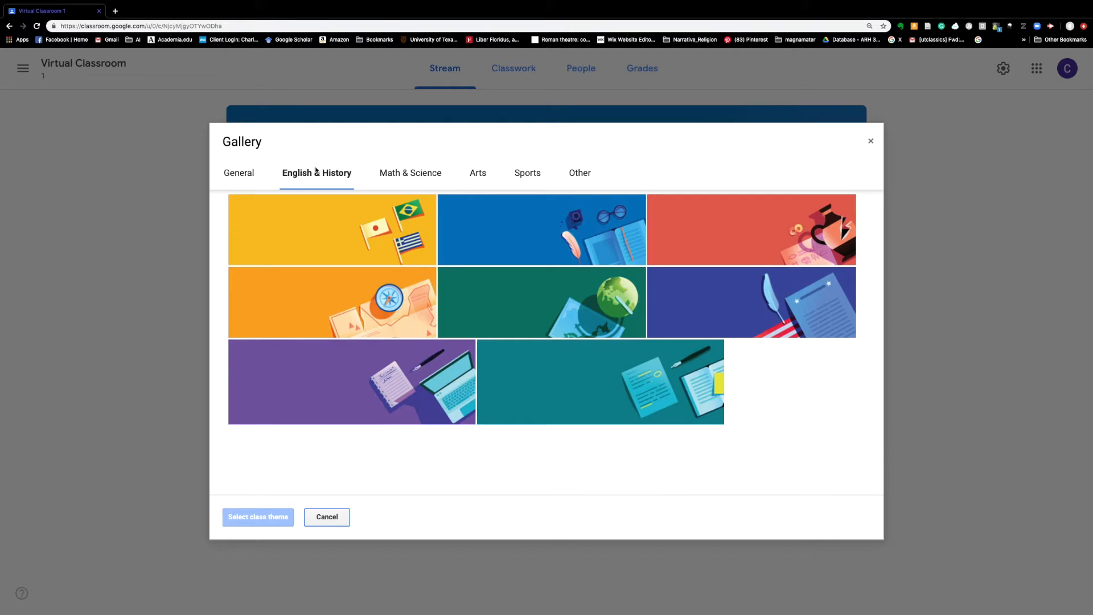
left_click(356, 395)
left_click(278, 515)
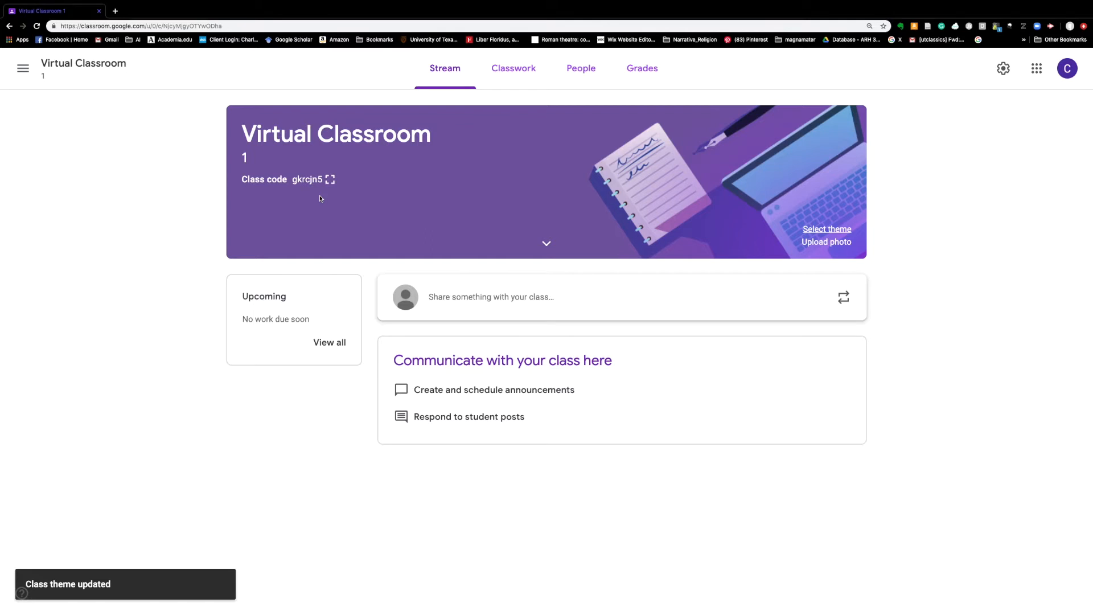
Display the class code enlarged, highlight it, and close the enlarged view.
left_click(329, 182)
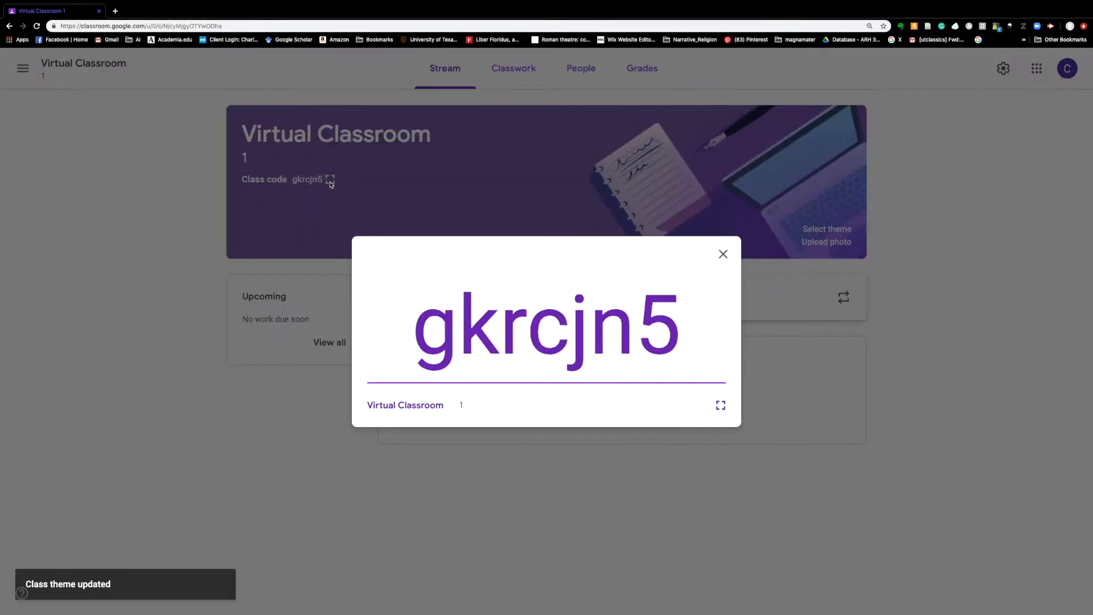
left_click_drag(405, 317, 677, 316)
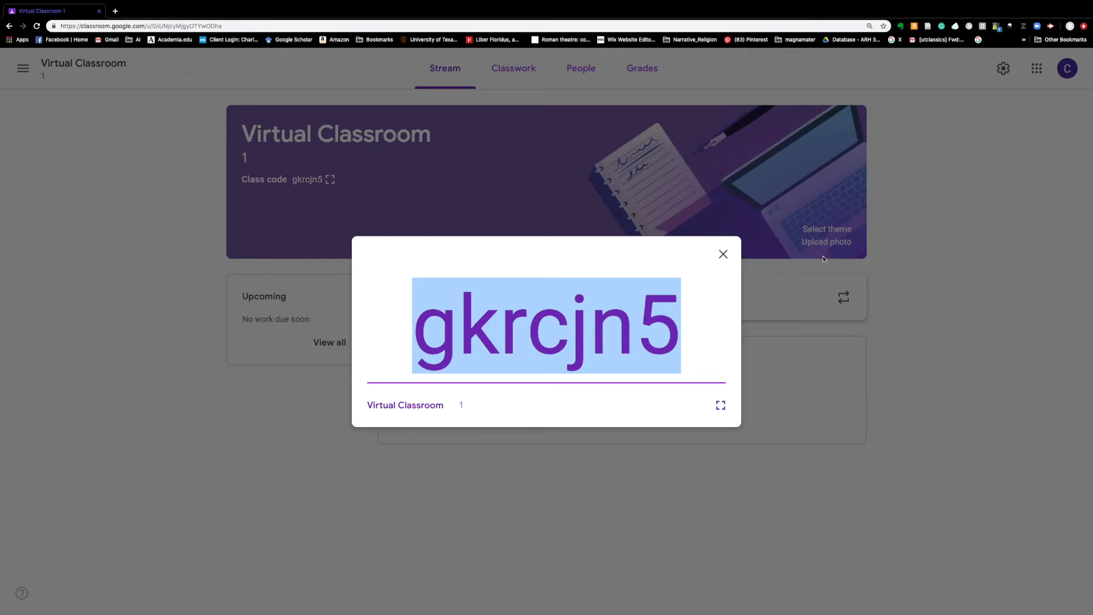
left_click(723, 254)
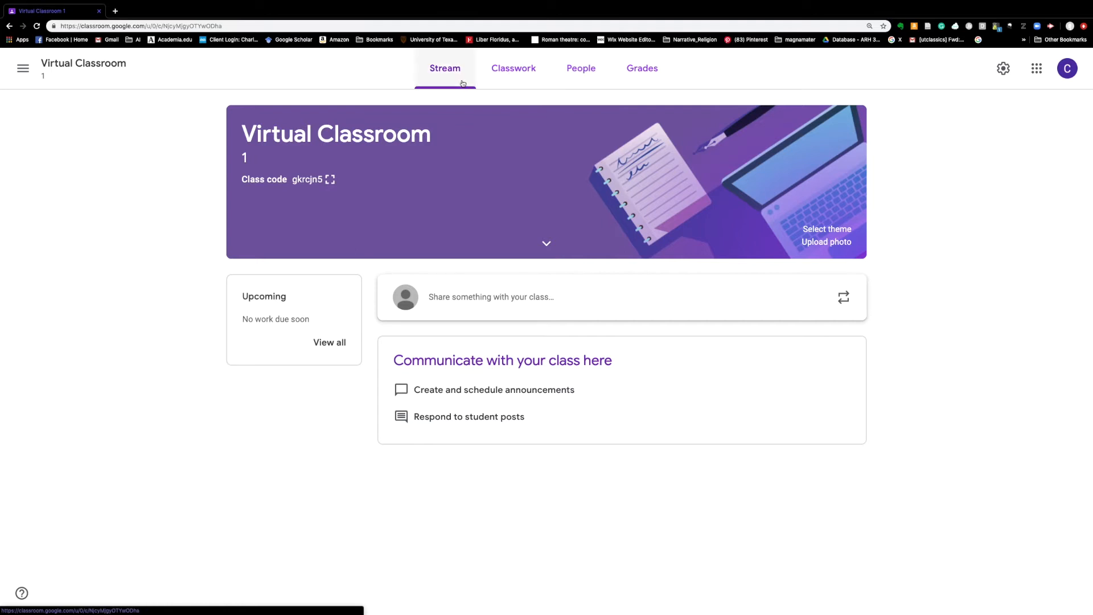
Post the announcement "Welcome!" to all students of Virtual Classroom after checking the class and student audience options.
left_click(455, 299)
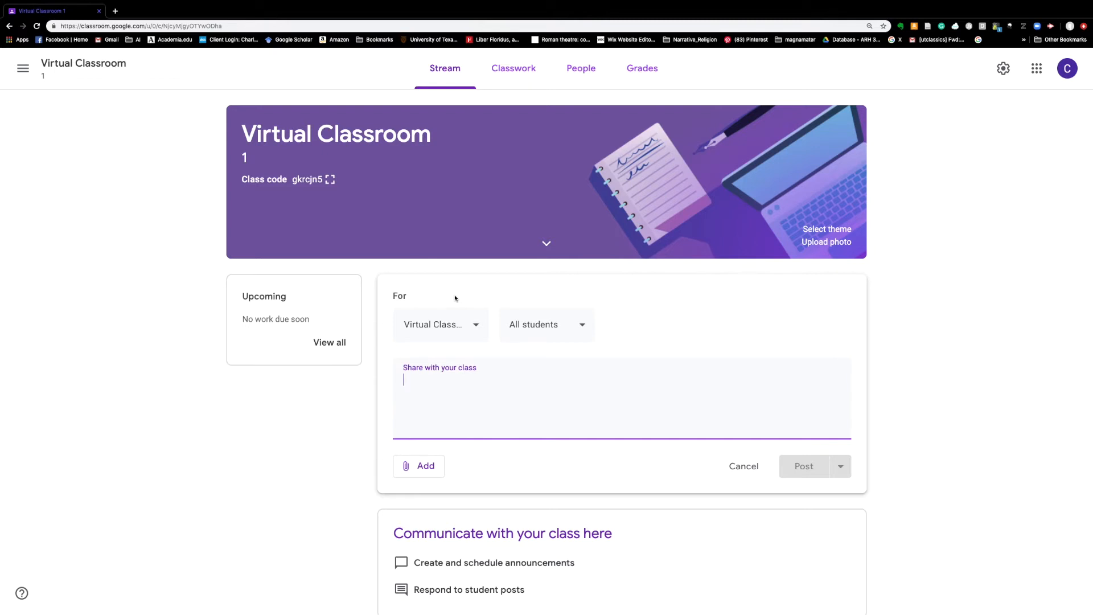
type("Wel")
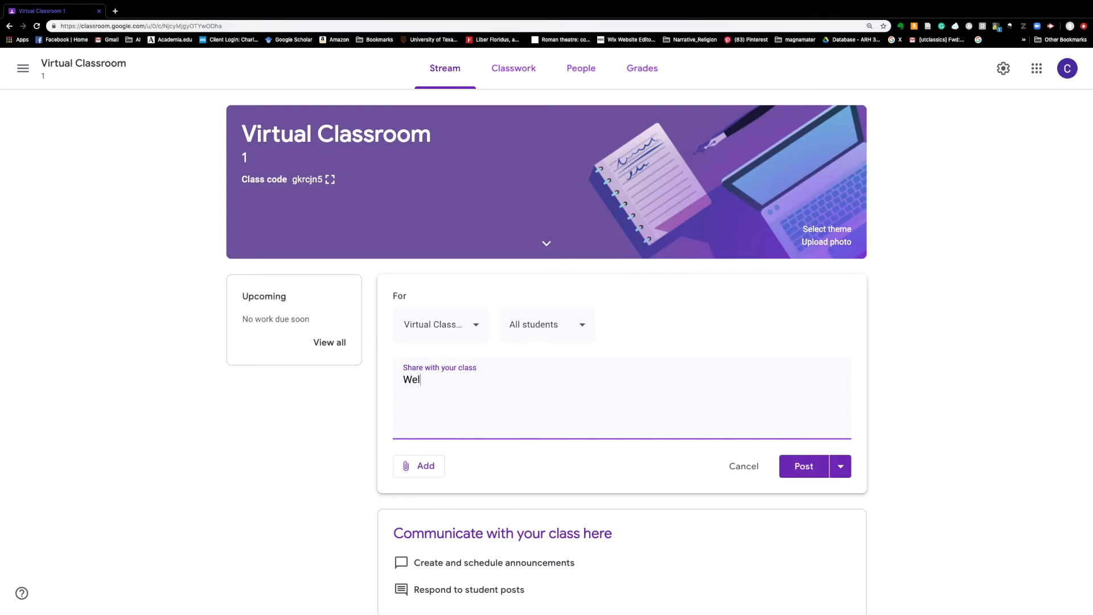
type("come!")
left_click(543, 336)
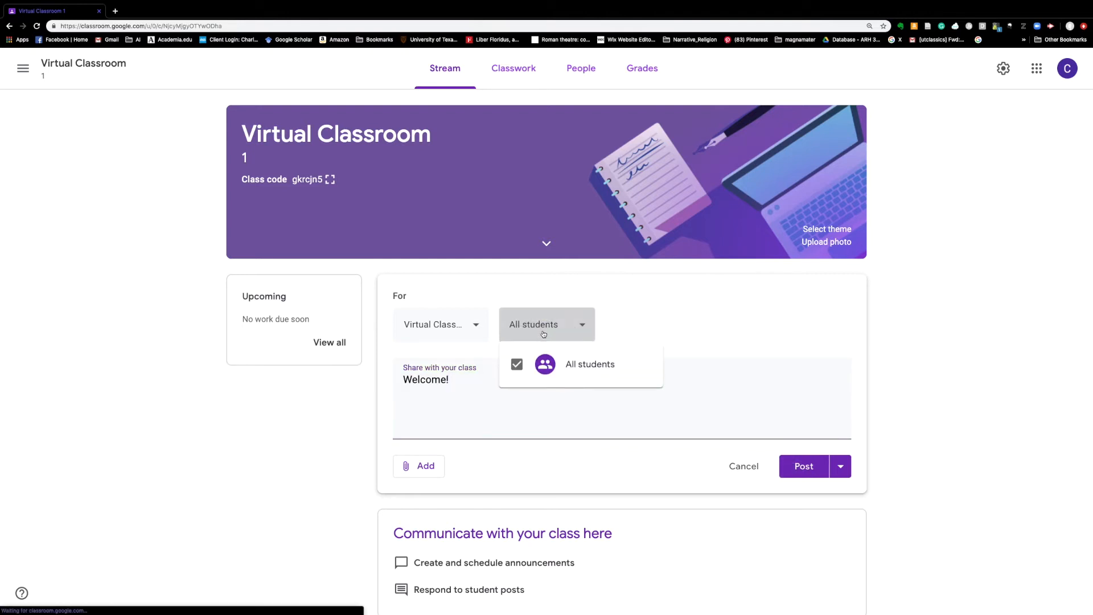
left_click(480, 327)
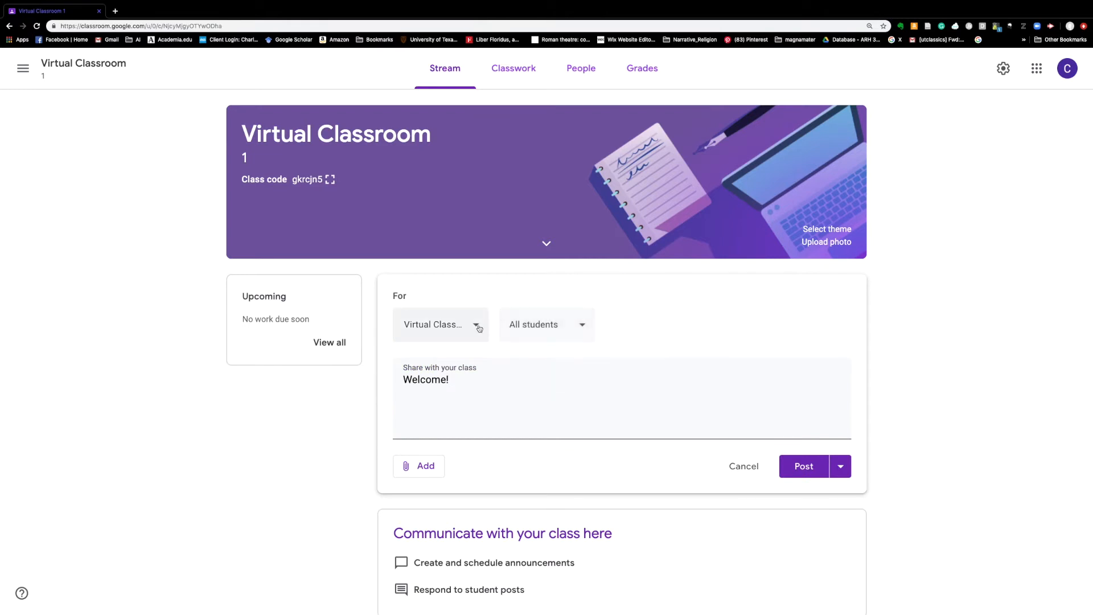
left_click(480, 327)
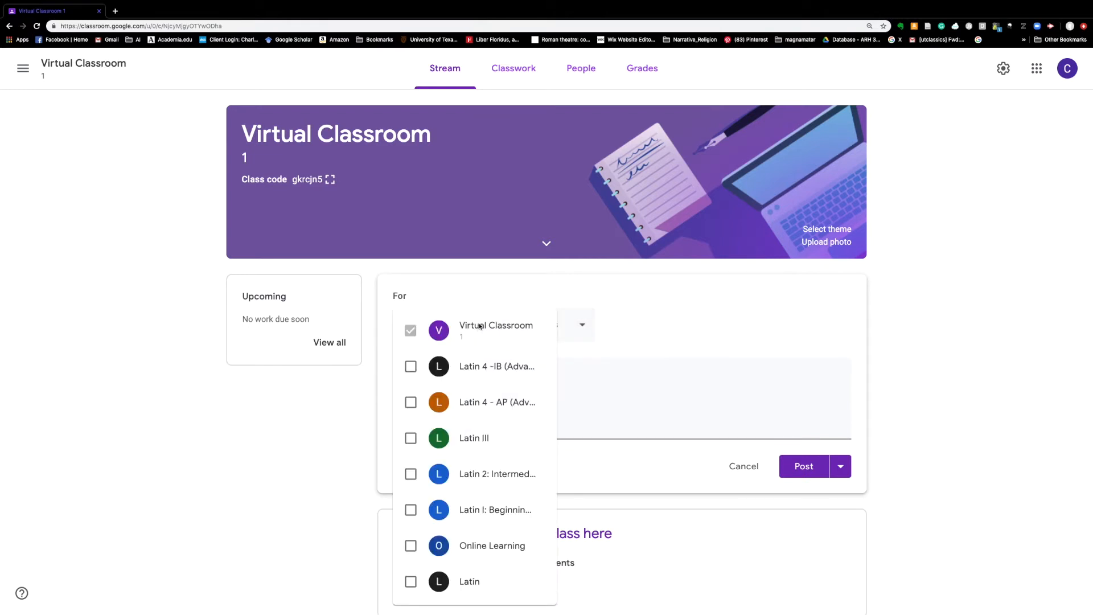
left_click(492, 303)
left_click(807, 468)
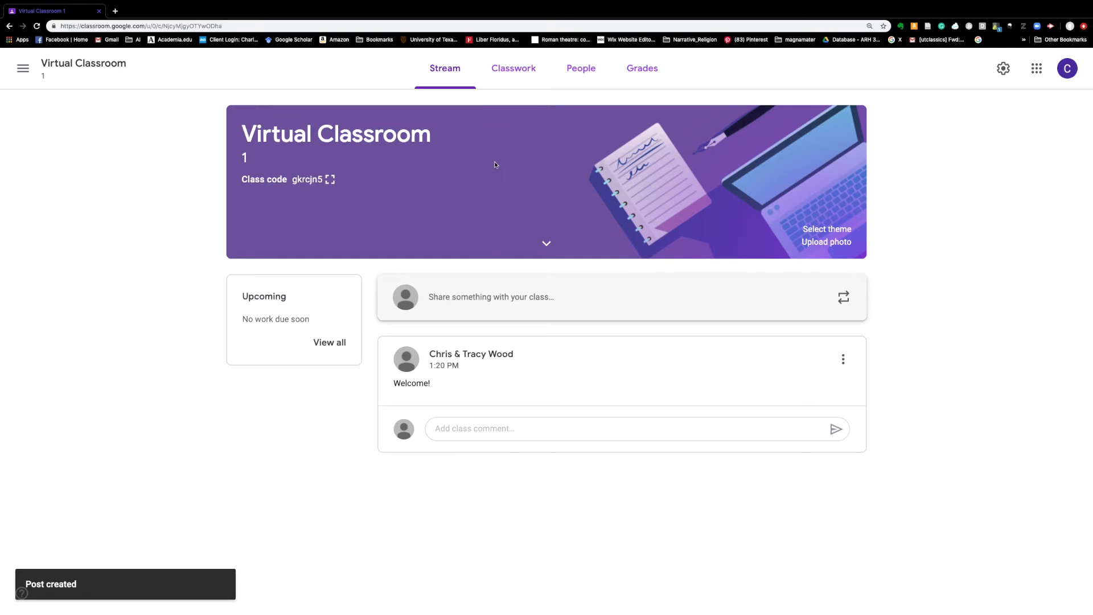
Add a classwork topic named Text to the class.
left_click(511, 83)
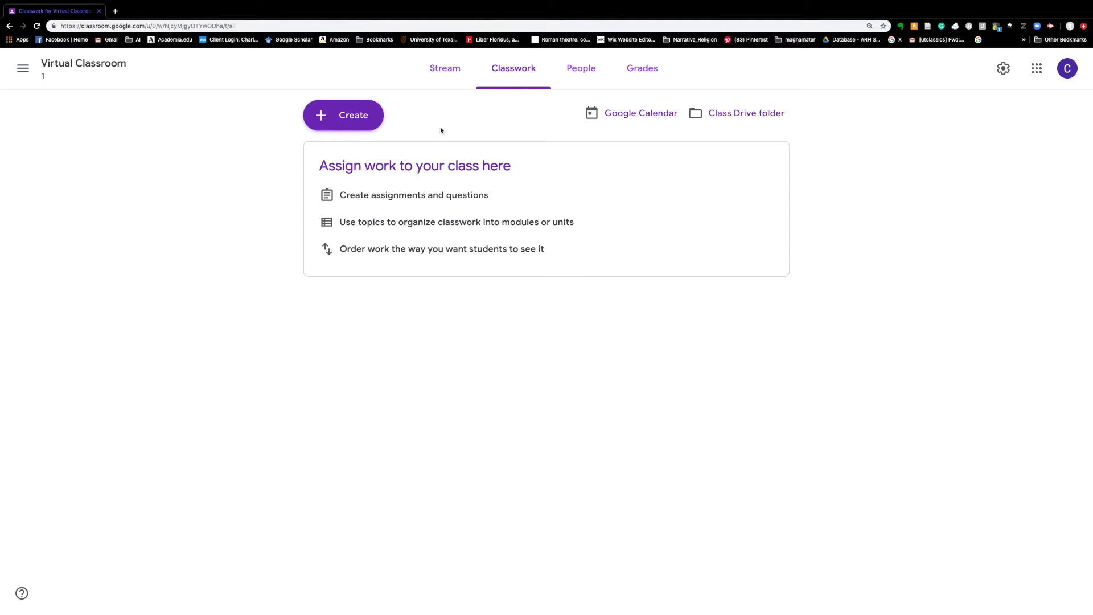
left_click(366, 121)
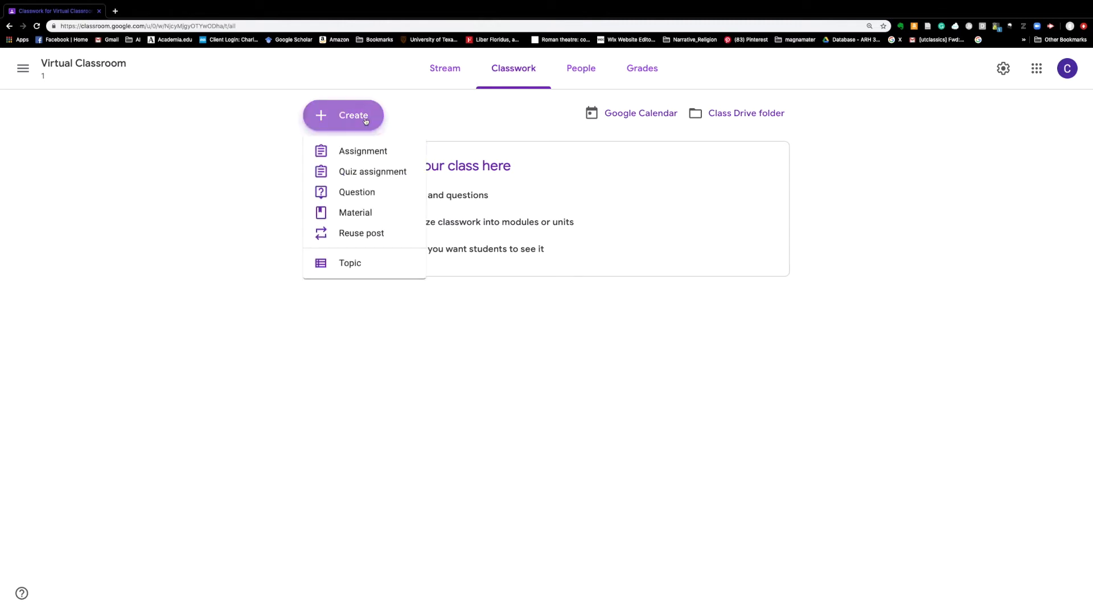
left_click(362, 269)
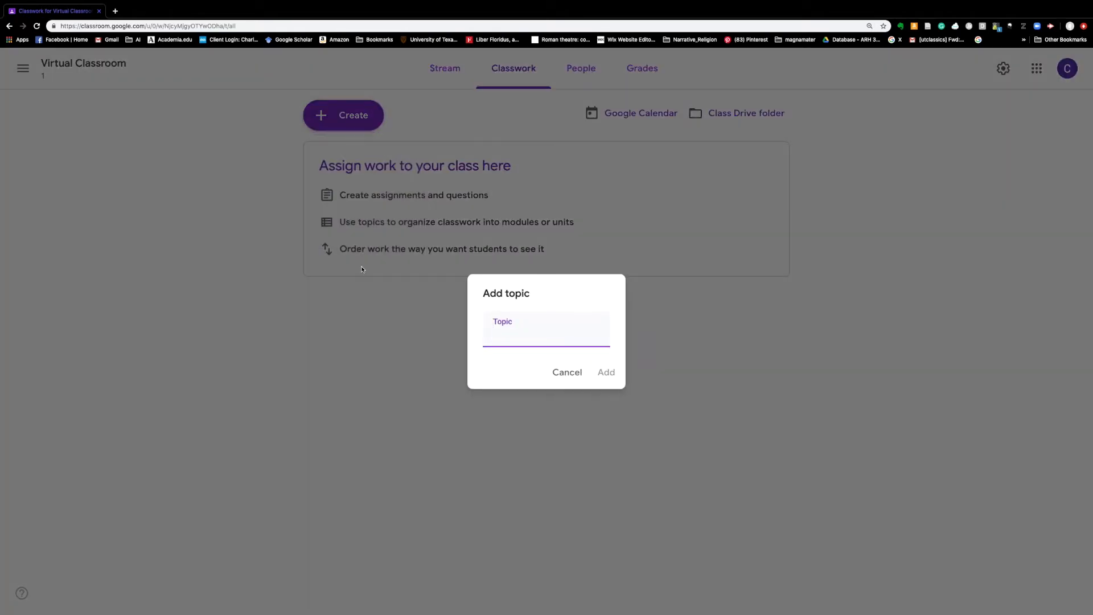
type("Text")
left_click(607, 374)
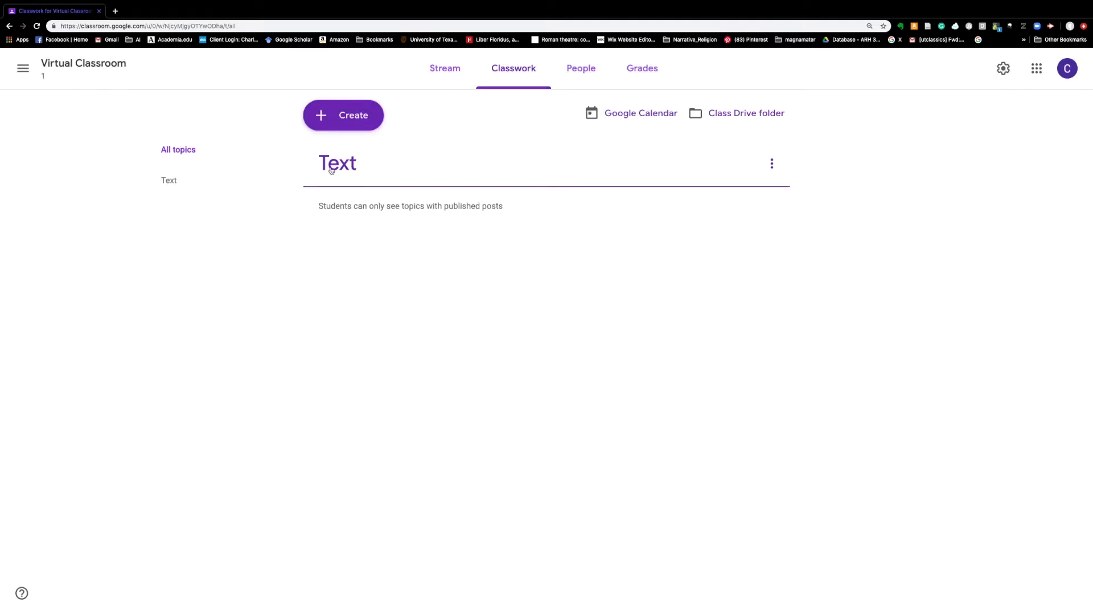
Add a classwork topic named Week 1 Introductions and move it below the Text topic.
left_click(335, 127)
left_click(350, 263)
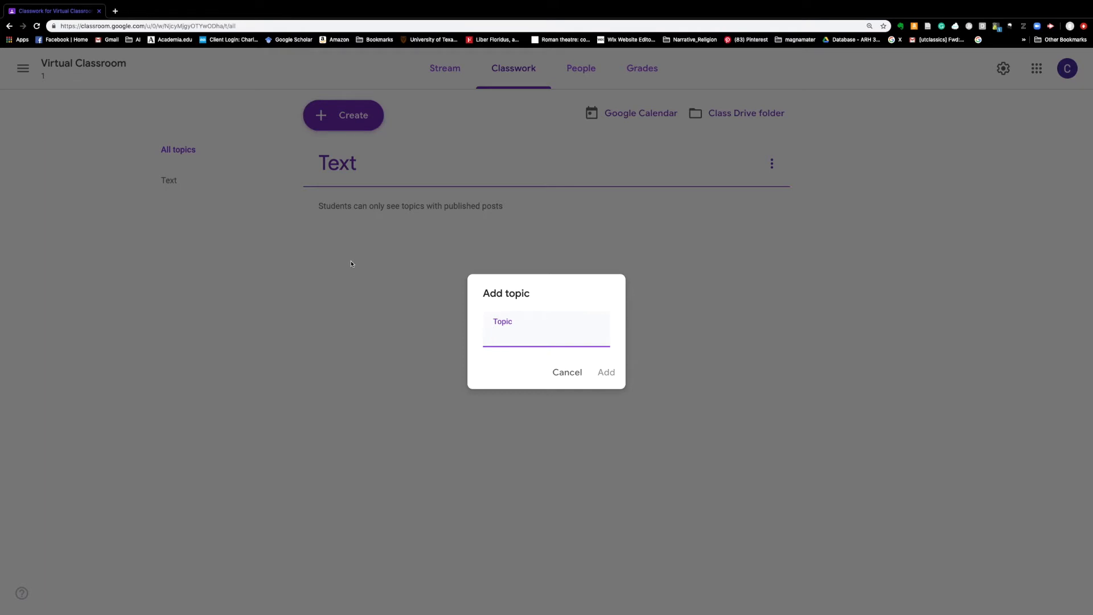
type("Week 1 Introductions")
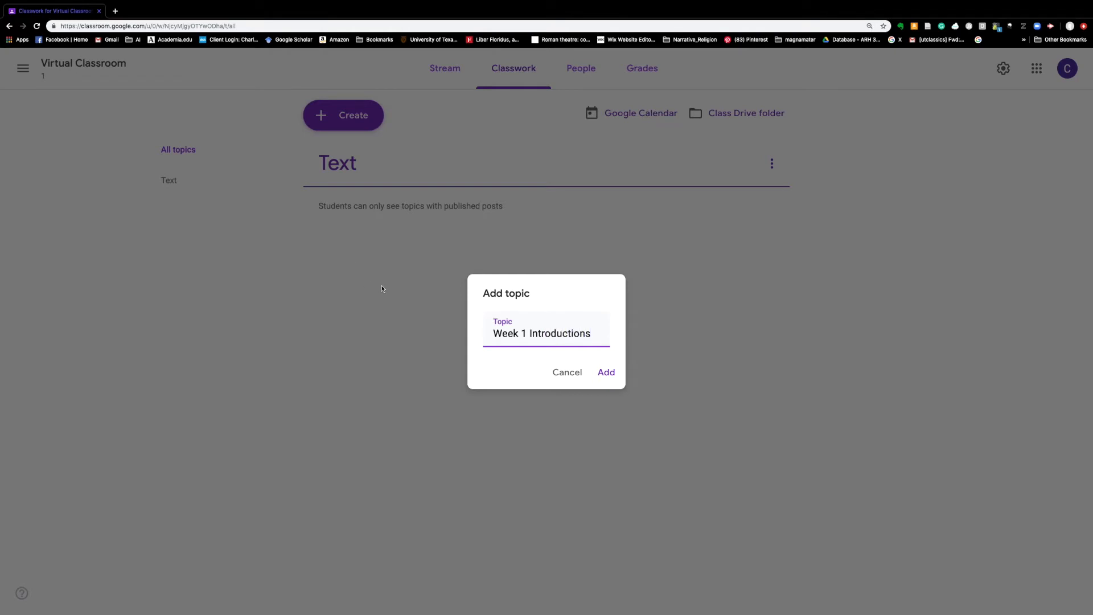
left_click(607, 373)
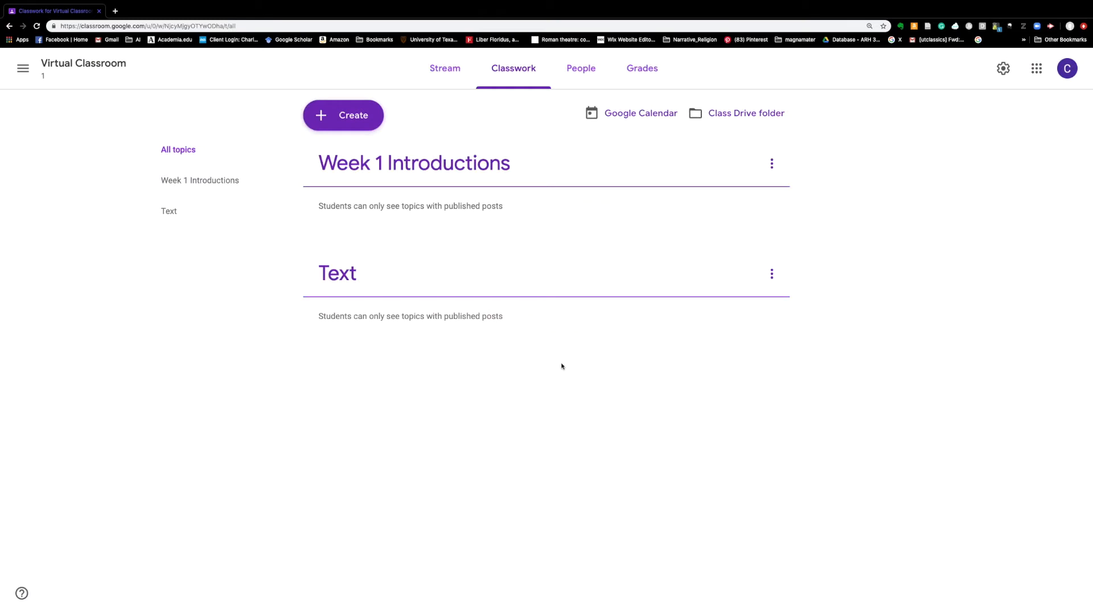
left_click_drag(549, 178, 546, 250)
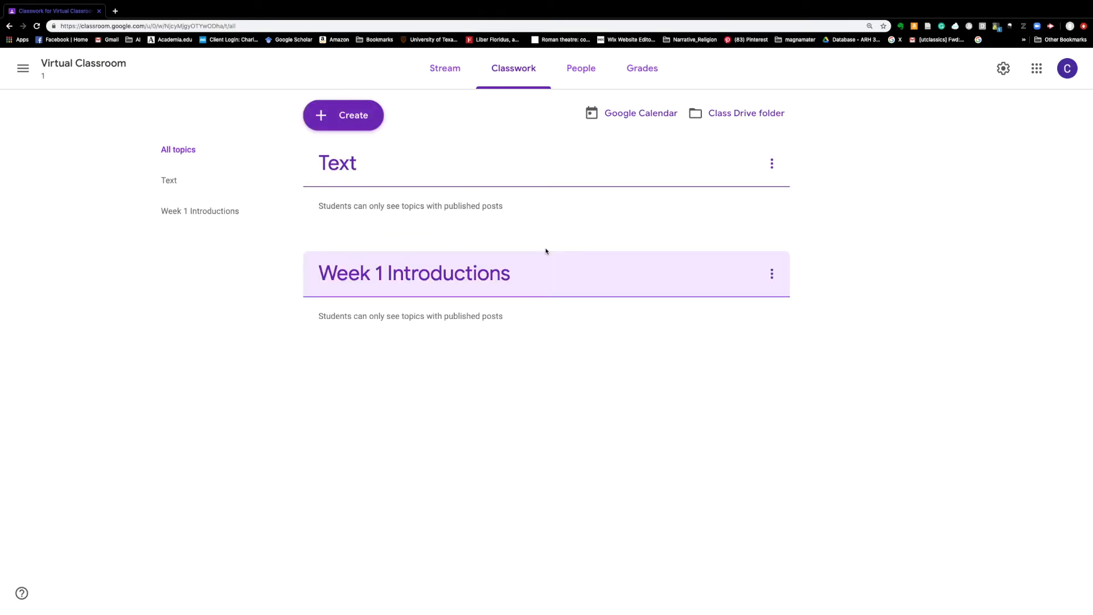
Move the Text topic below Week 1 Introductions and rename the Week 1 topic to "Week 1 - Introductions".
left_click(772, 164)
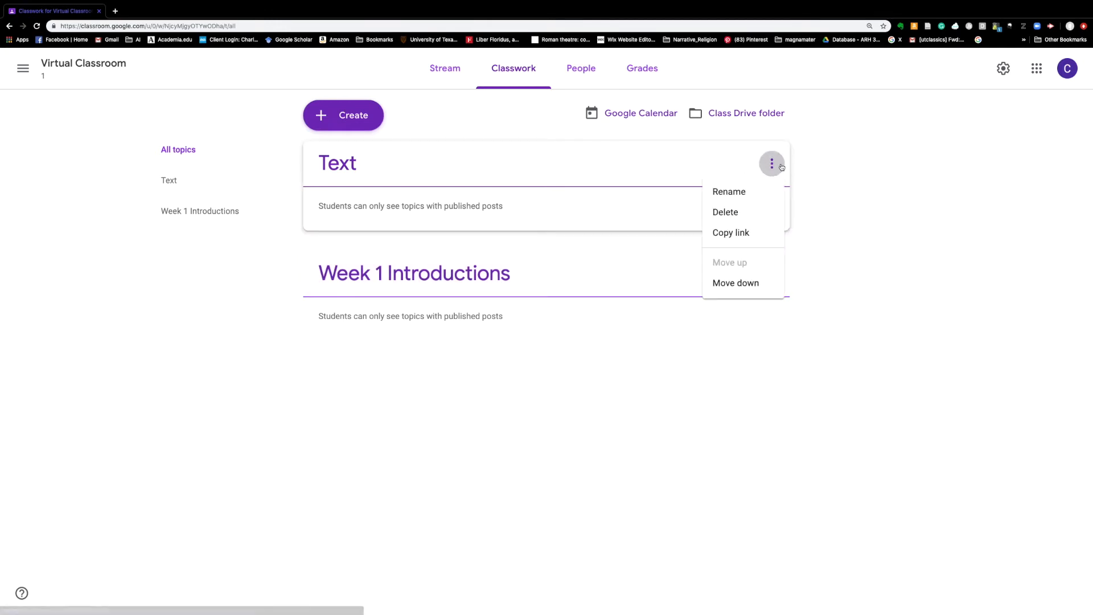
left_click(736, 283)
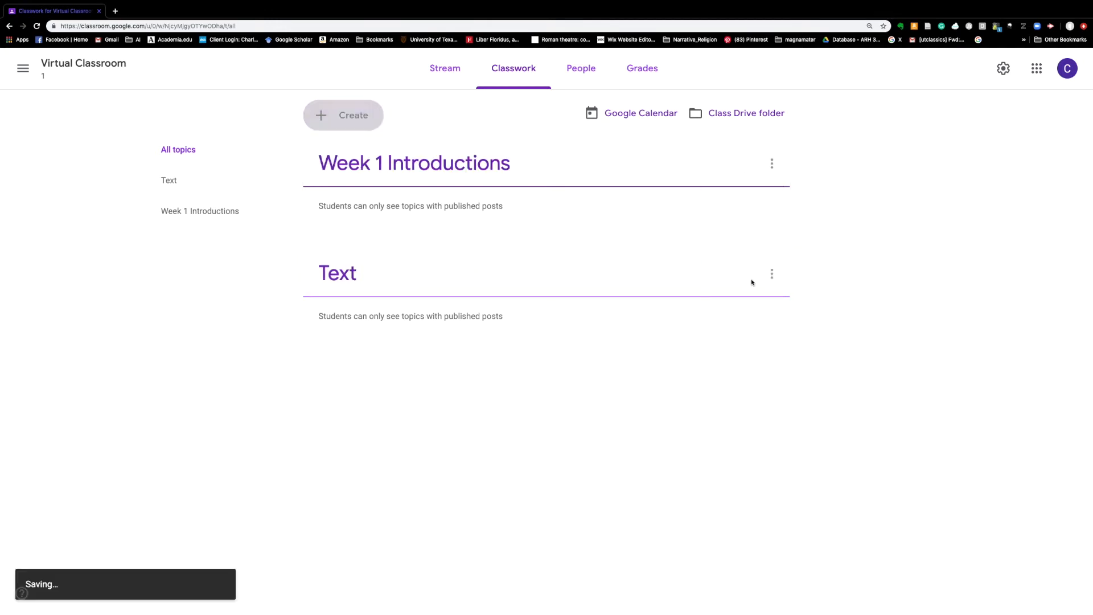
left_click(770, 173)
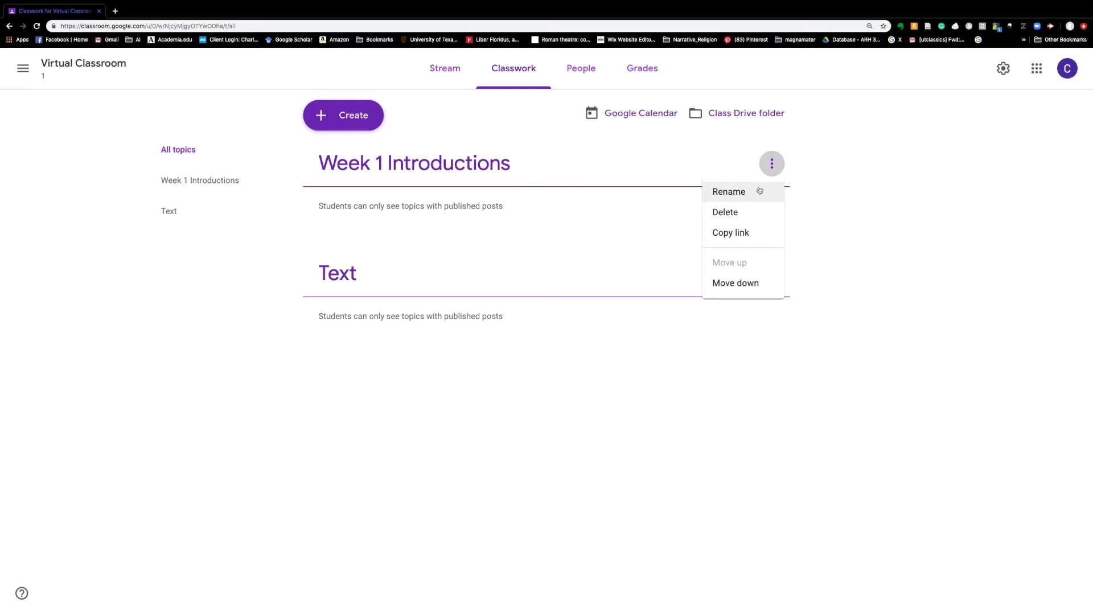
left_click(760, 191)
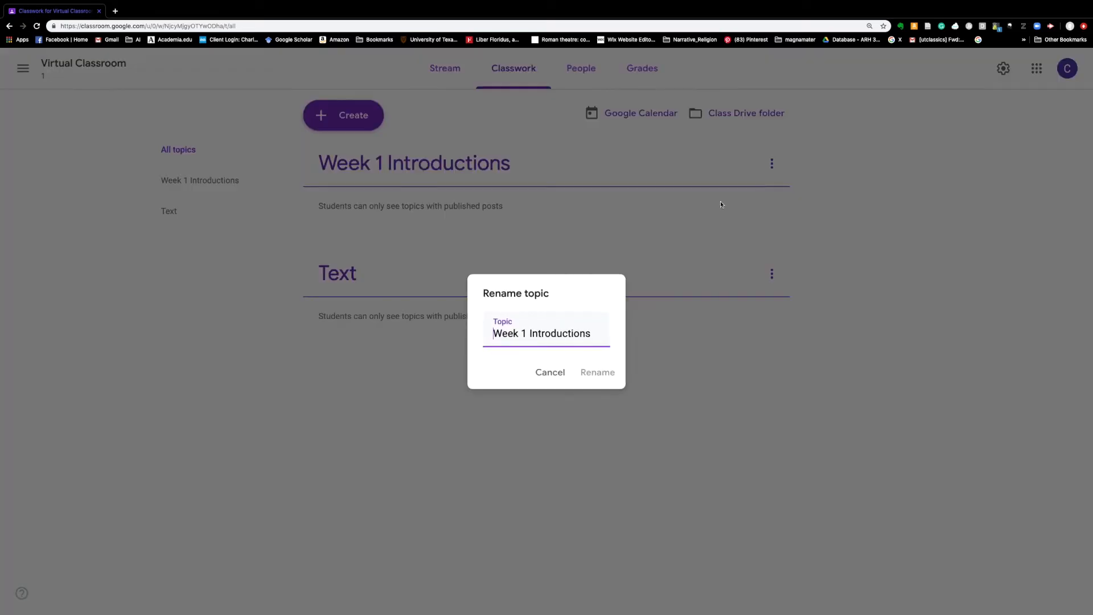
left_click(530, 334)
type("-")
left_click(607, 375)
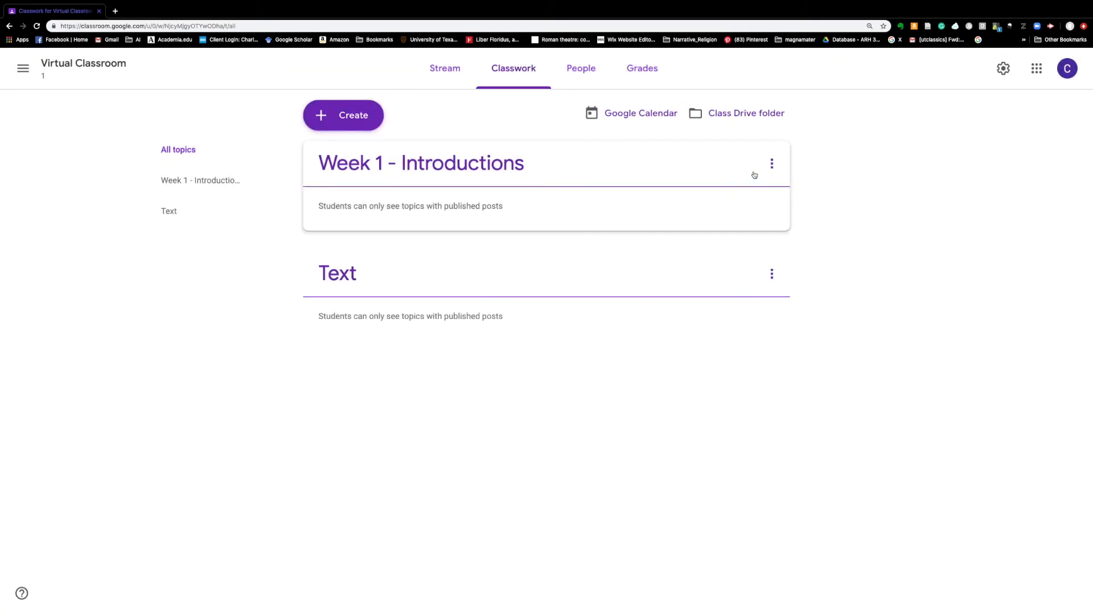
left_click(773, 162)
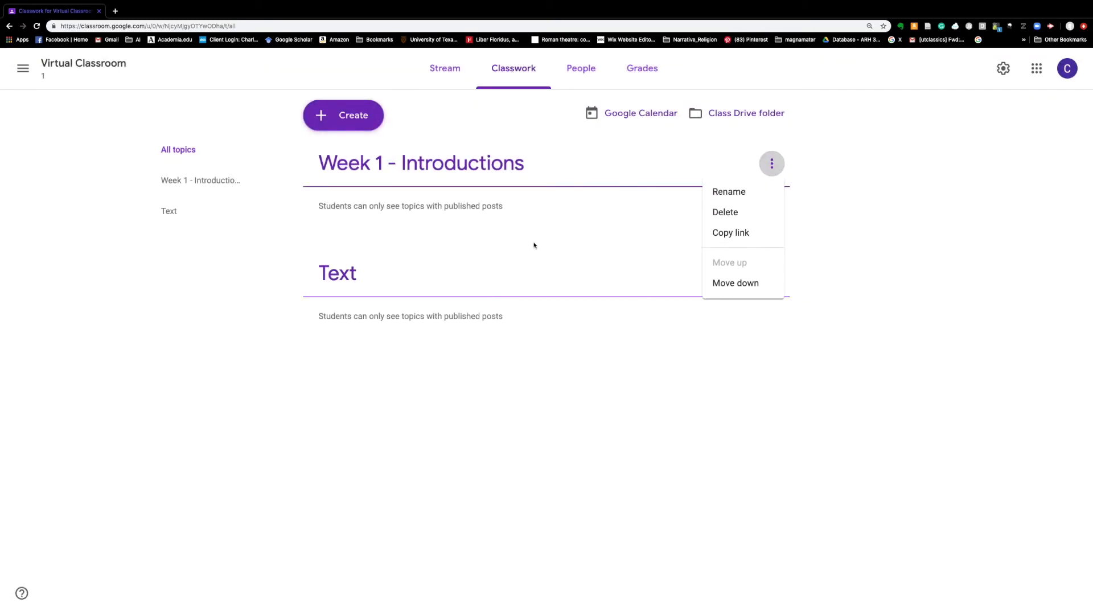
left_click(524, 362)
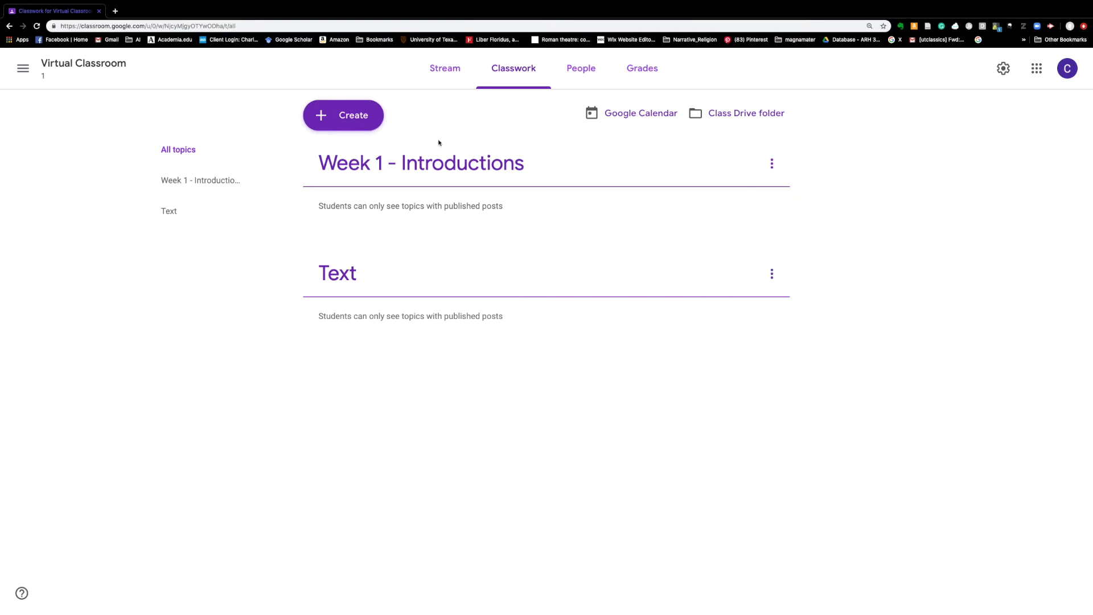
Create an assignment titled "Assignment 1" with the instructions "Please complete this assignment by Friday".
left_click(360, 123)
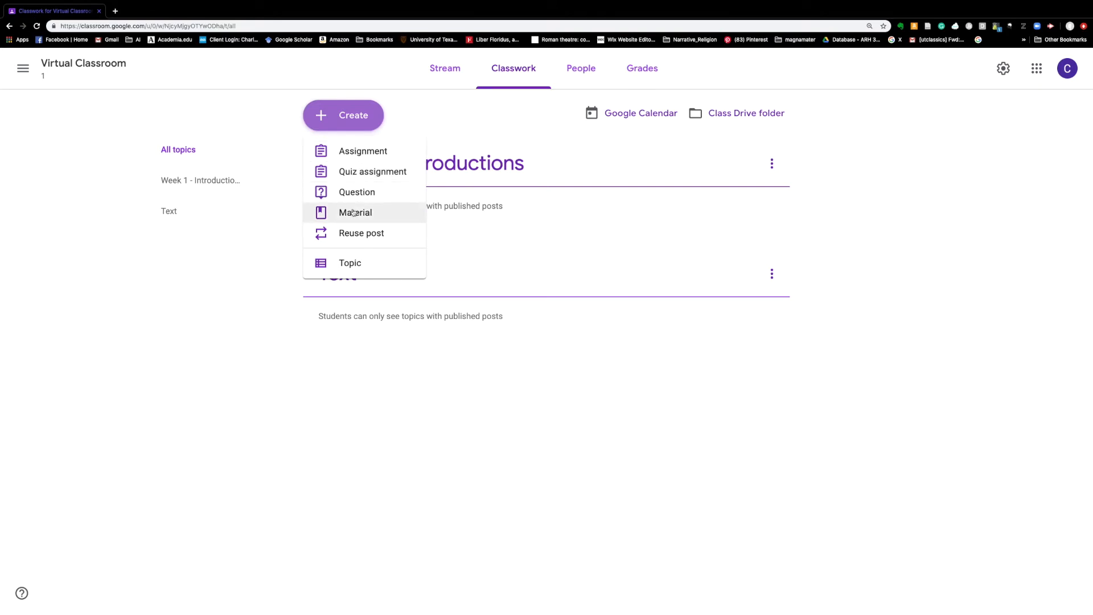
left_click(359, 151)
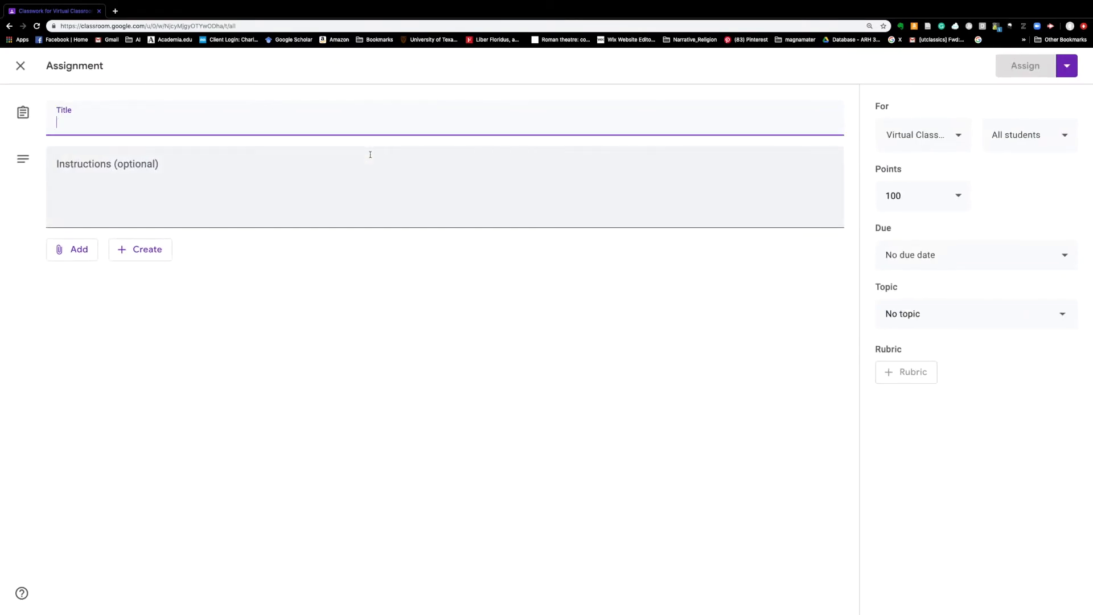
type("Assig")
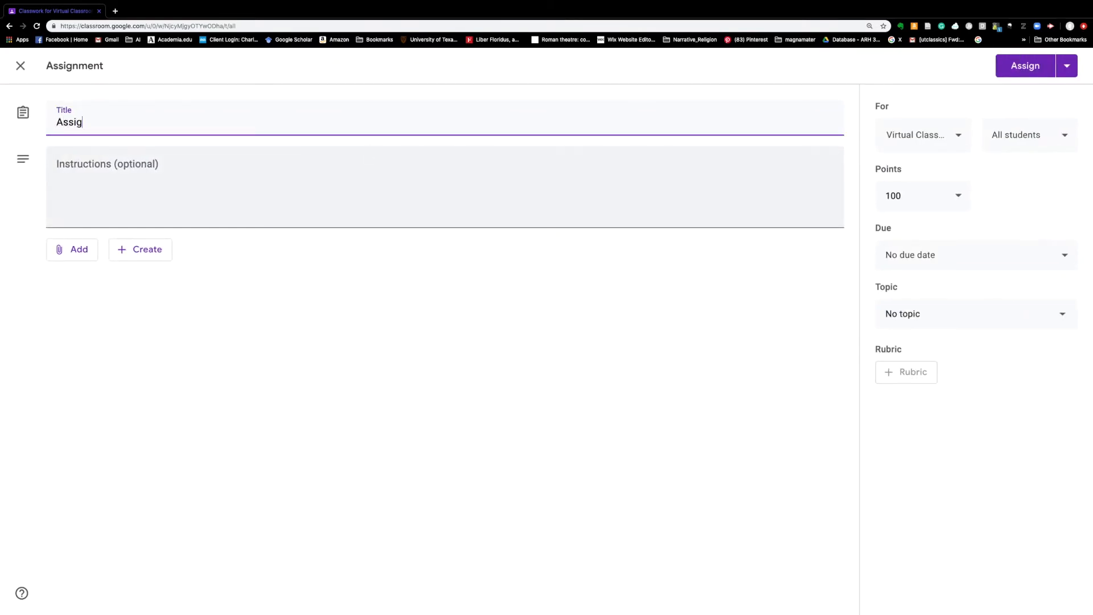
type("nment 1")
left_click(346, 197)
type("Please c")
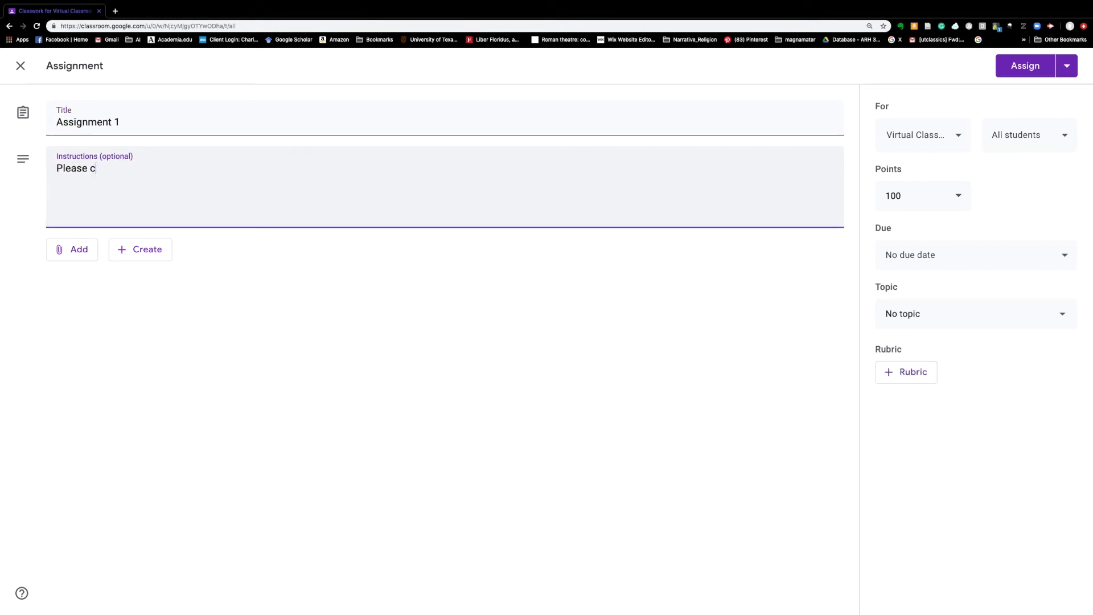
type("omplete this assignmen")
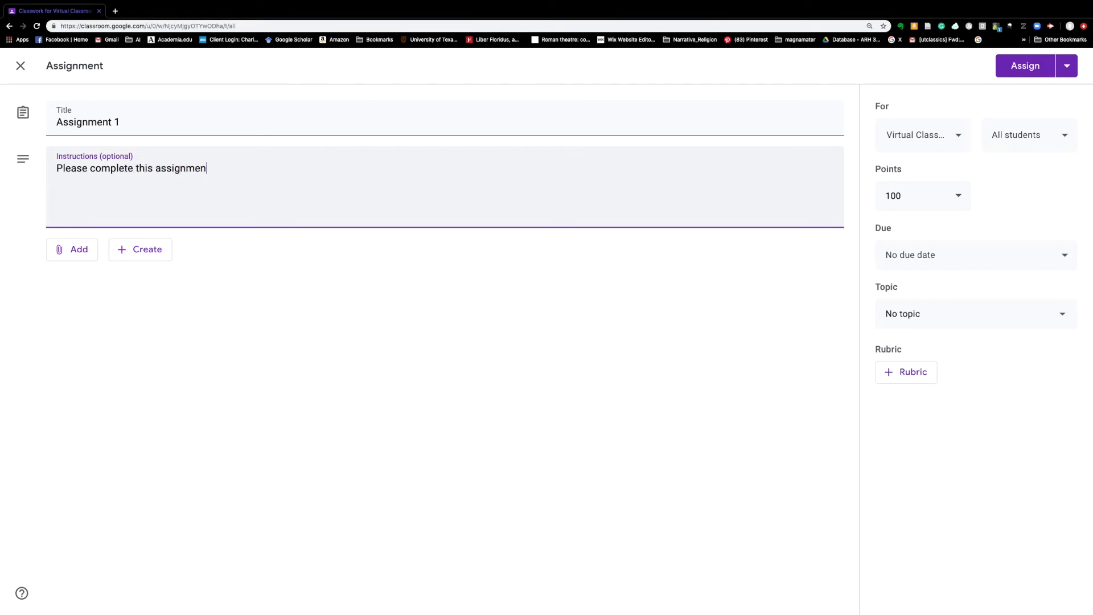
type("t by Friday")
Make Assignment 1 ungraded and check the class and student audience options without changing them.
double_click(911, 195)
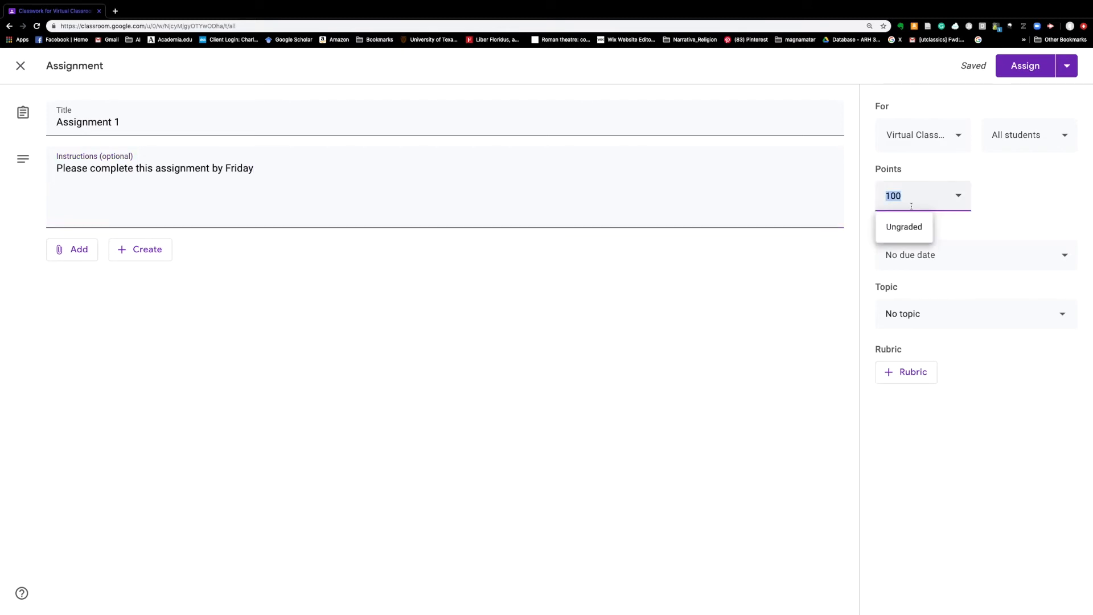
left_click(907, 227)
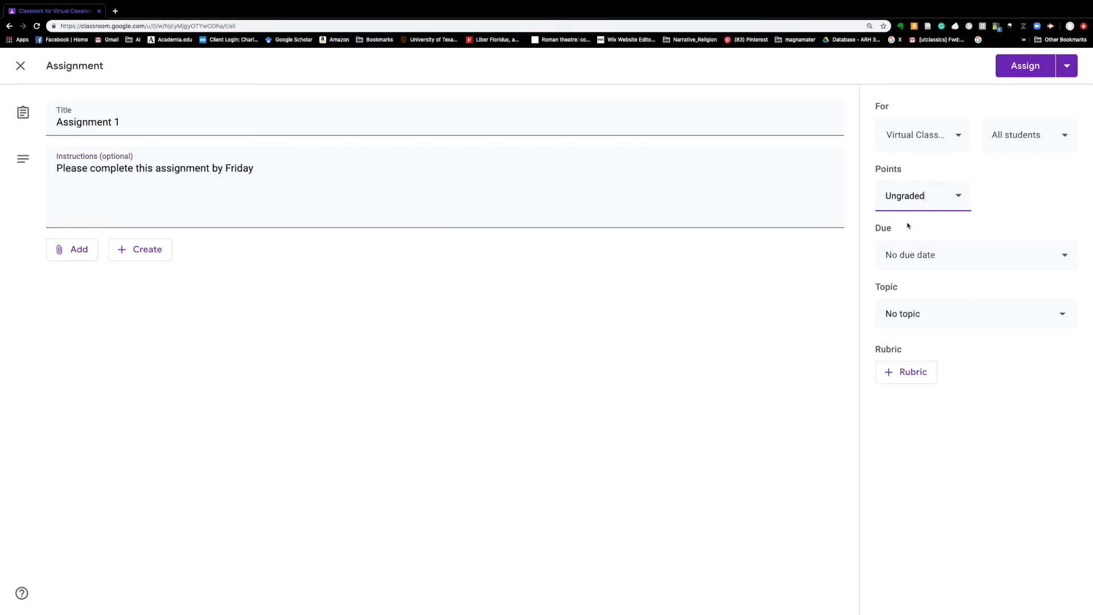
left_click(946, 139)
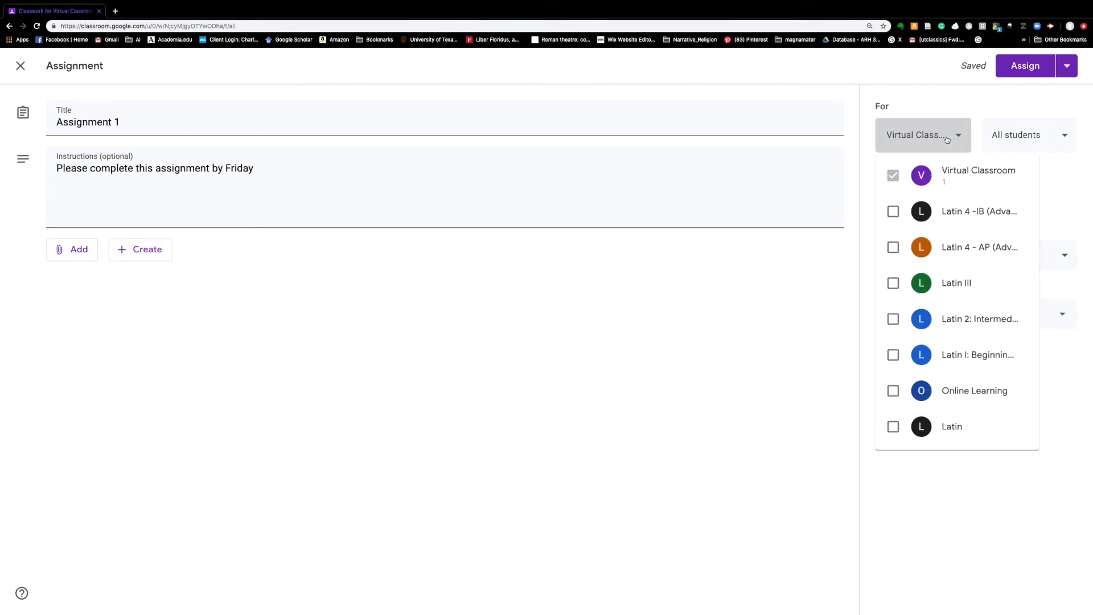
left_click(942, 108)
left_click(1007, 139)
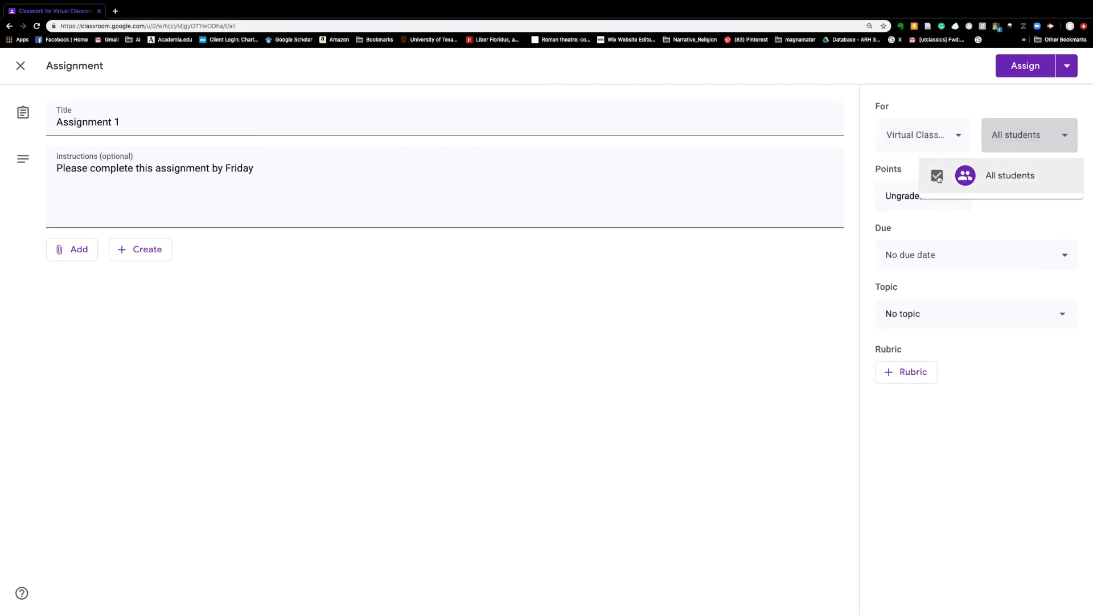
left_click(996, 113)
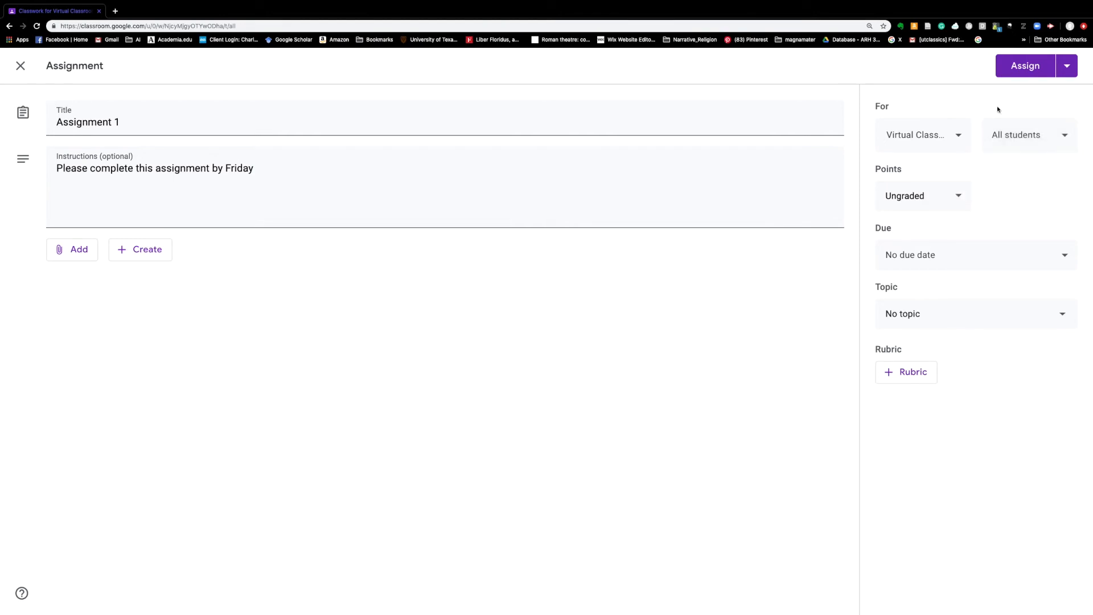
Set the due date of Assignment 1 to Apr 10, 2020, without a time.
left_click(944, 254)
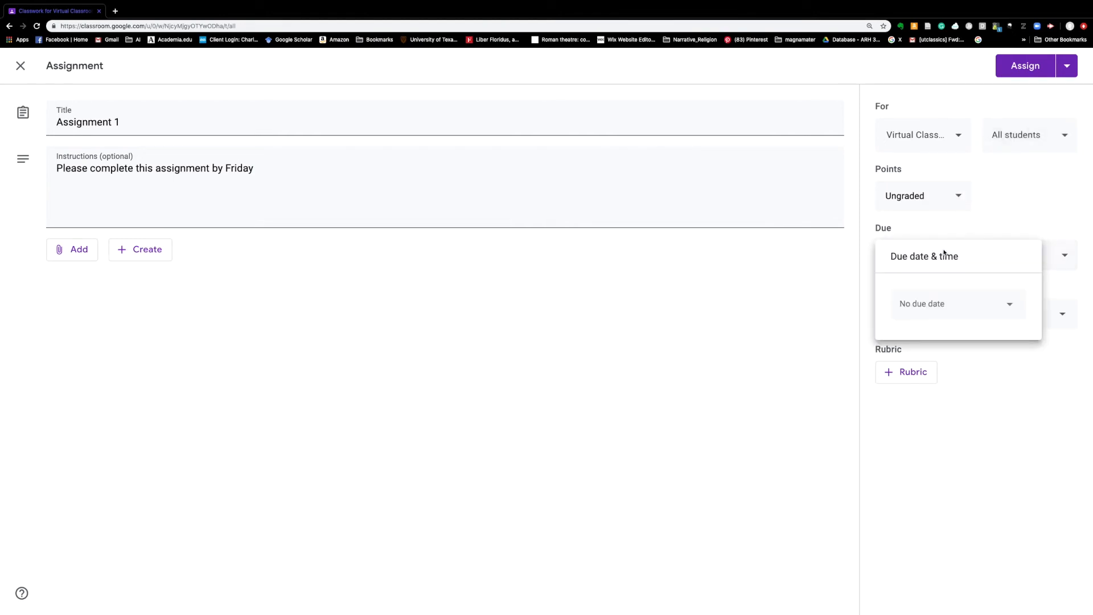
left_click(958, 302)
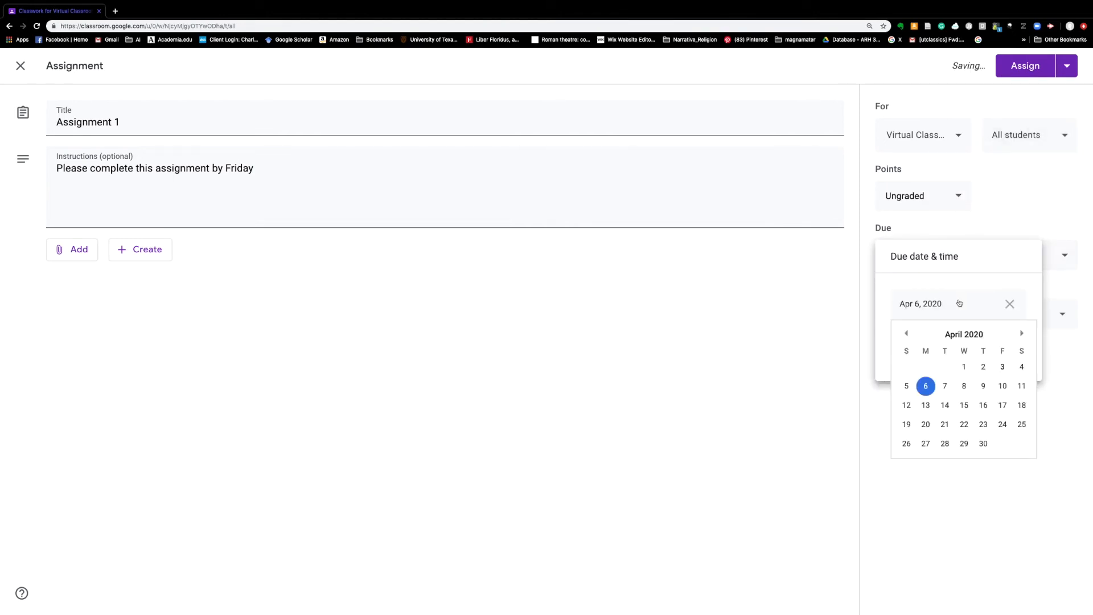
left_click(1002, 388)
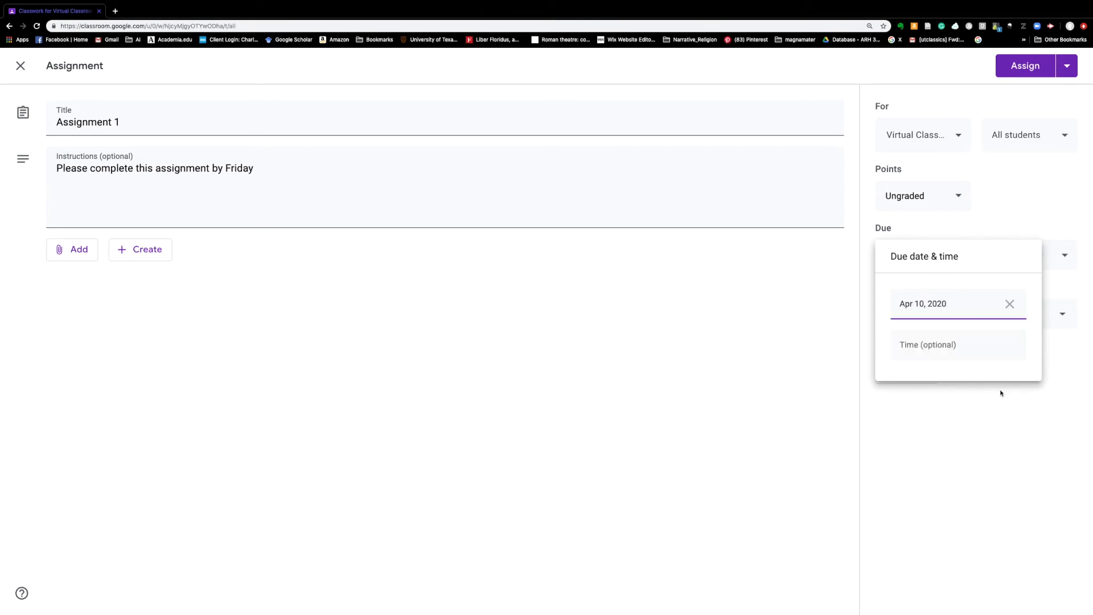
left_click(1010, 218)
File Assignment 1 under the topic Week 1 - Introductions, assign it, and briefly view its details in the classwork list.
left_click(947, 311)
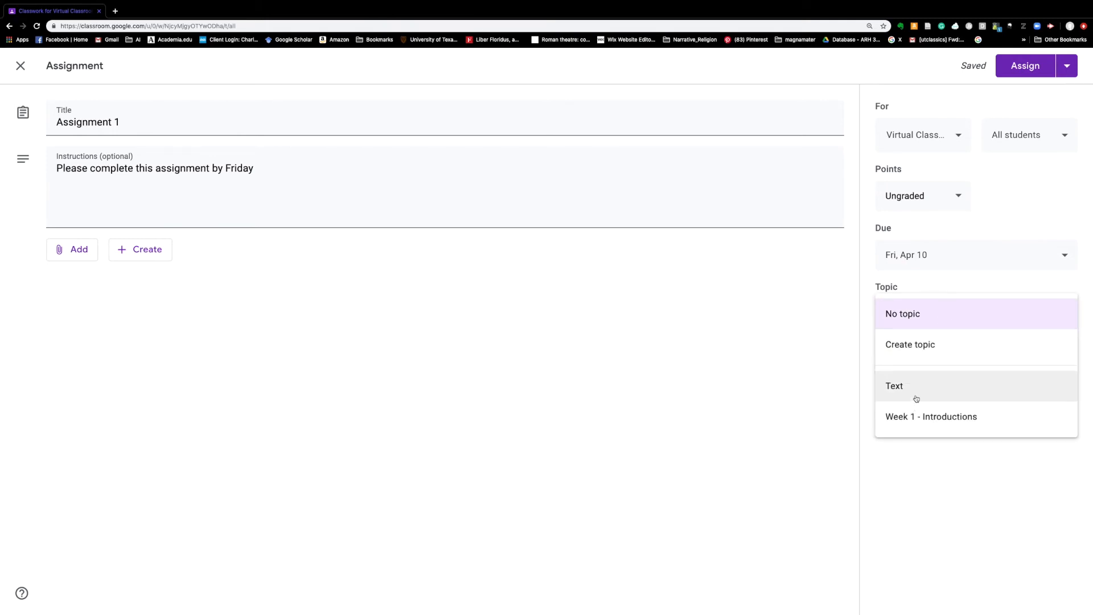
left_click(916, 416)
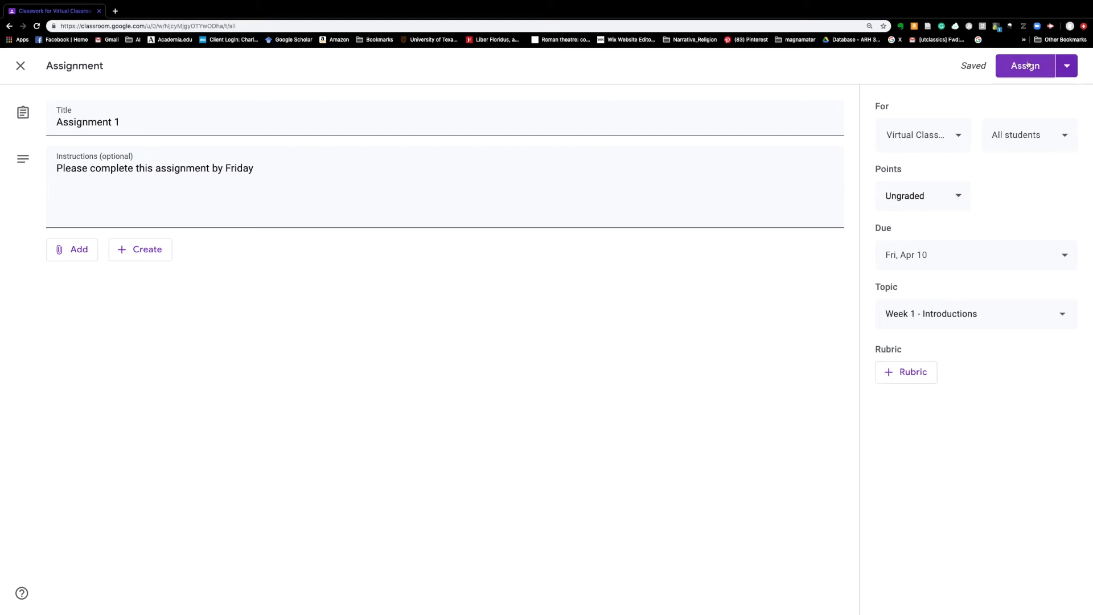
left_click(1070, 66)
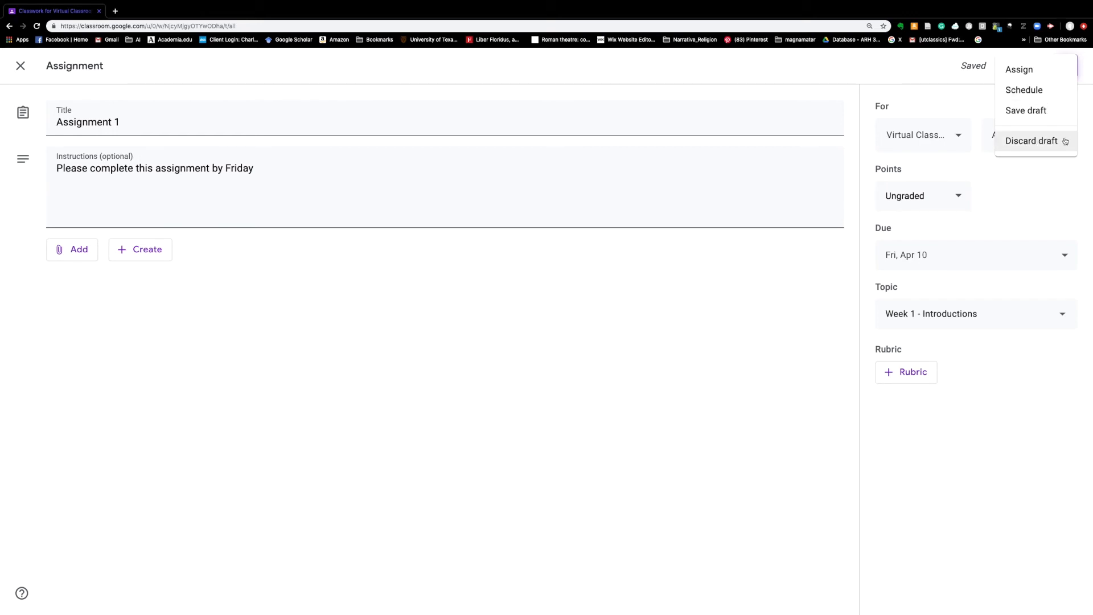
left_click(1057, 69)
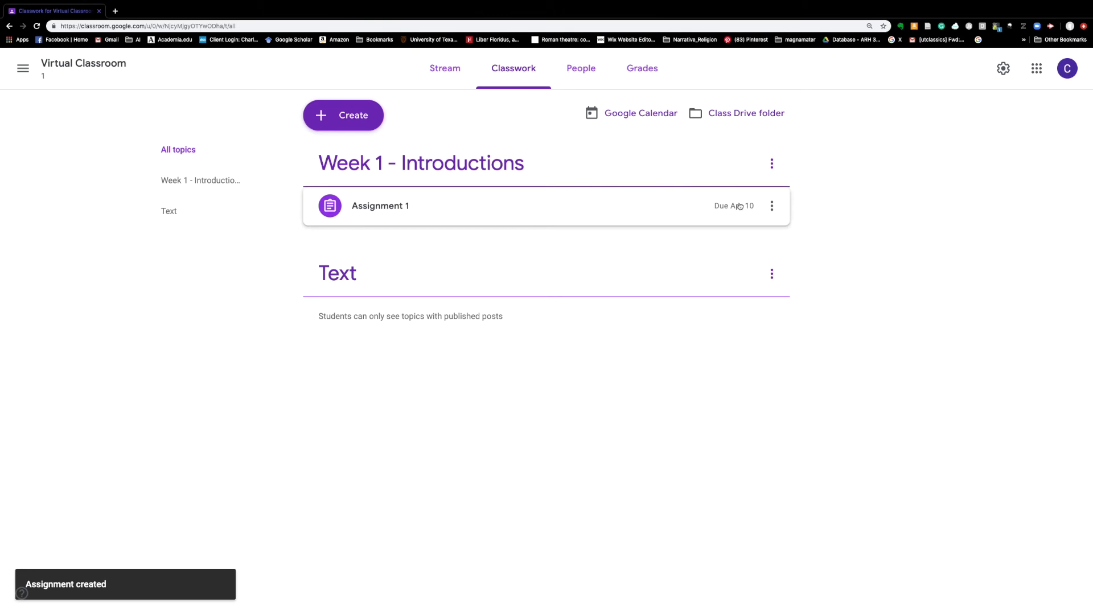
left_click(685, 204)
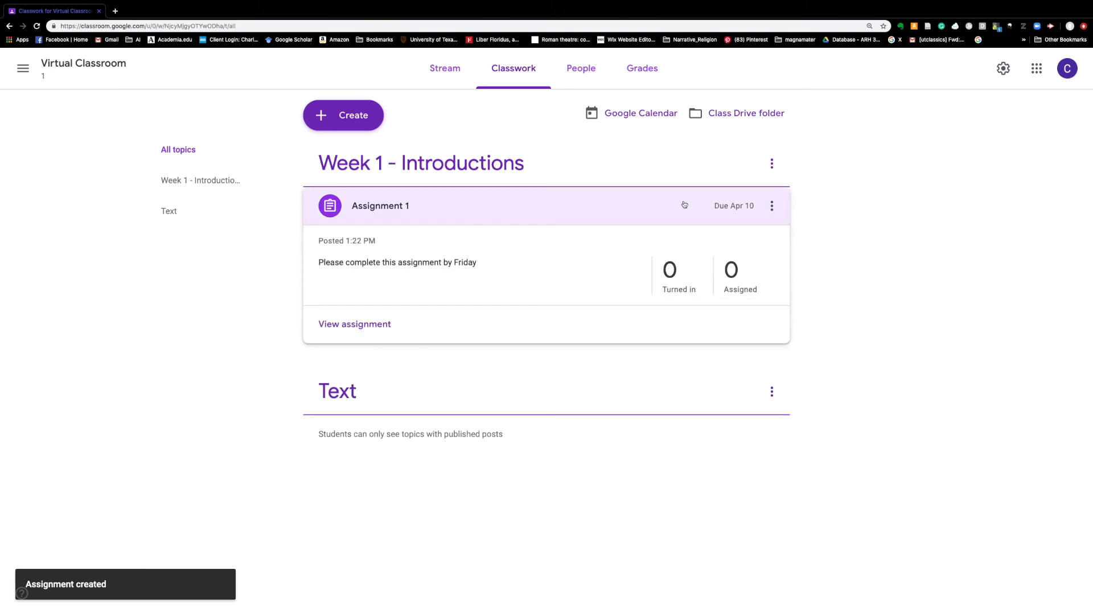
left_click(684, 204)
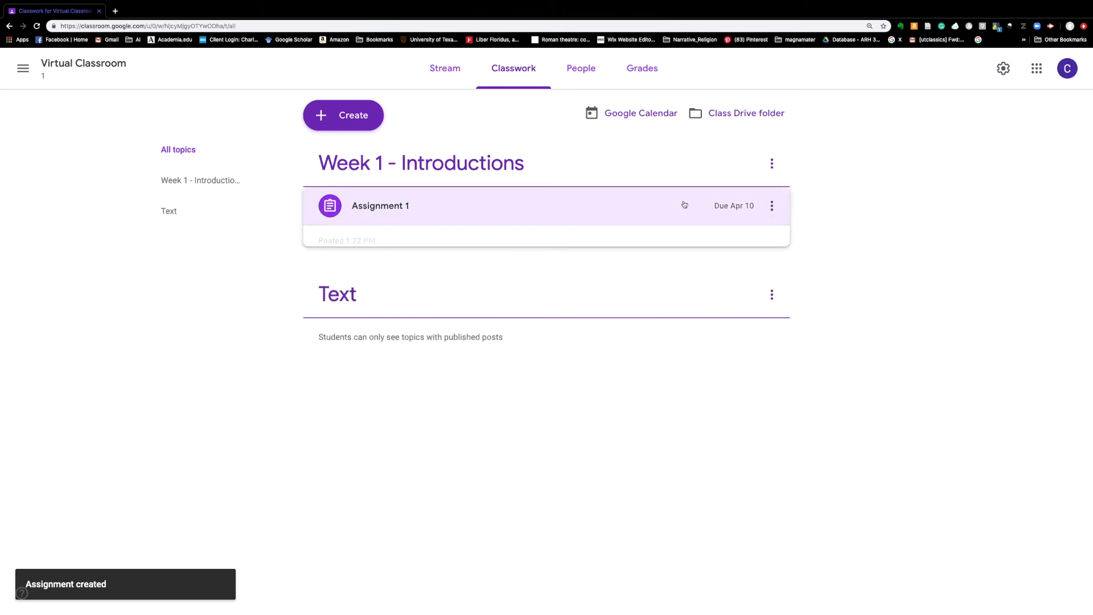
Look at the invitation forms for teachers and students on the People page, and highlight the class code.
left_click(592, 75)
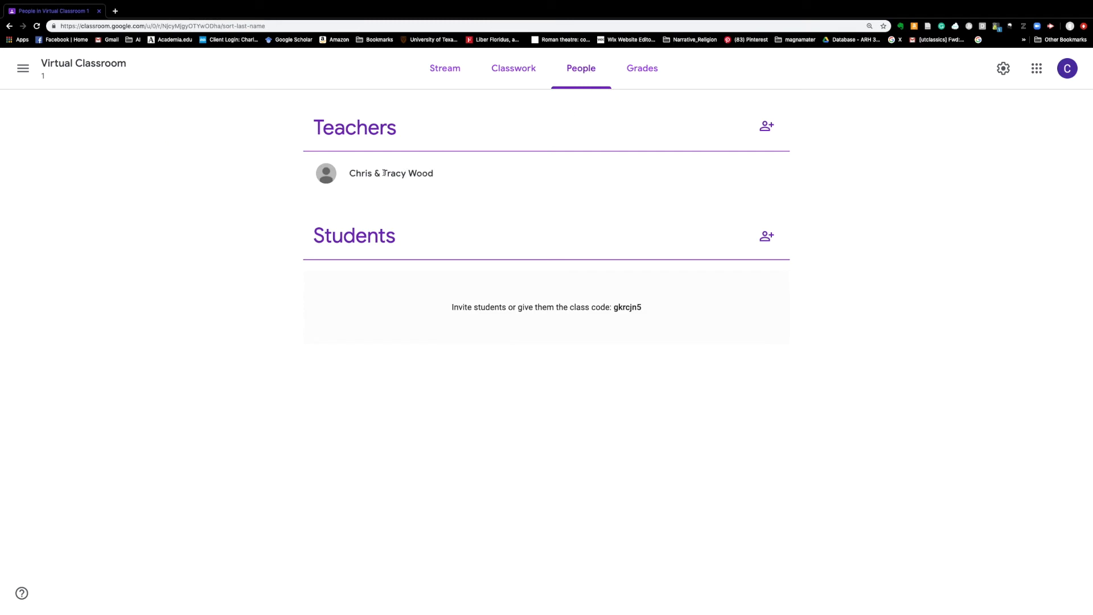
left_click(767, 127)
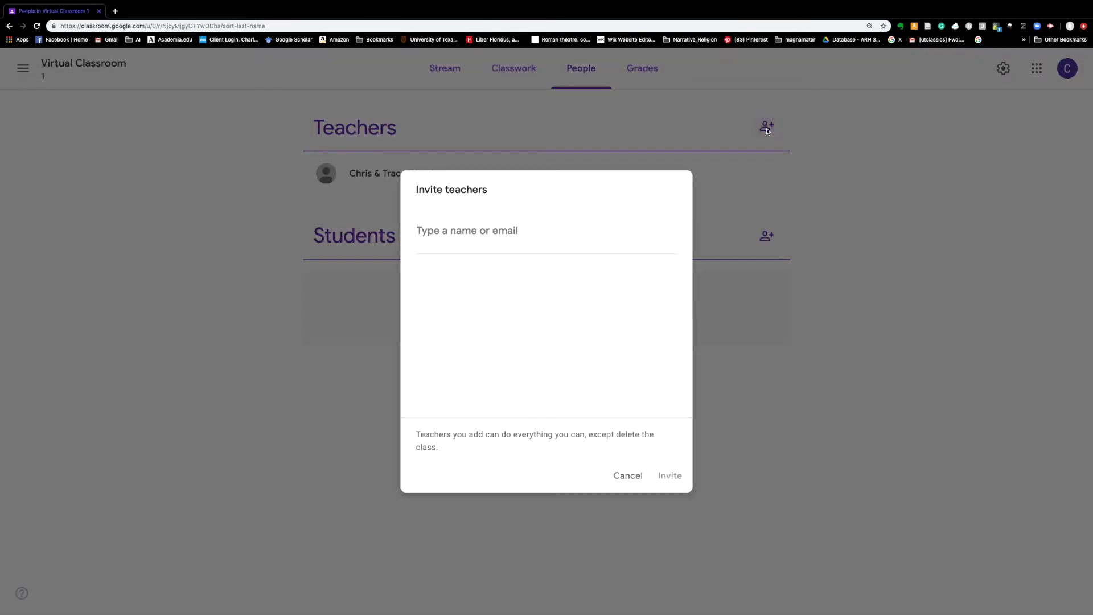
left_click(620, 475)
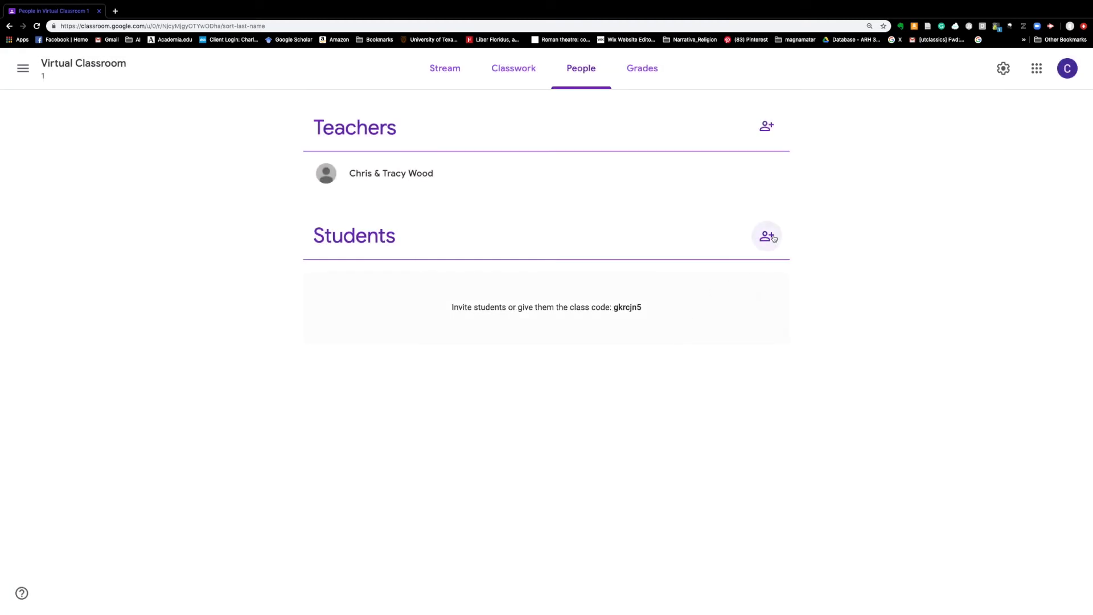
left_click(773, 238)
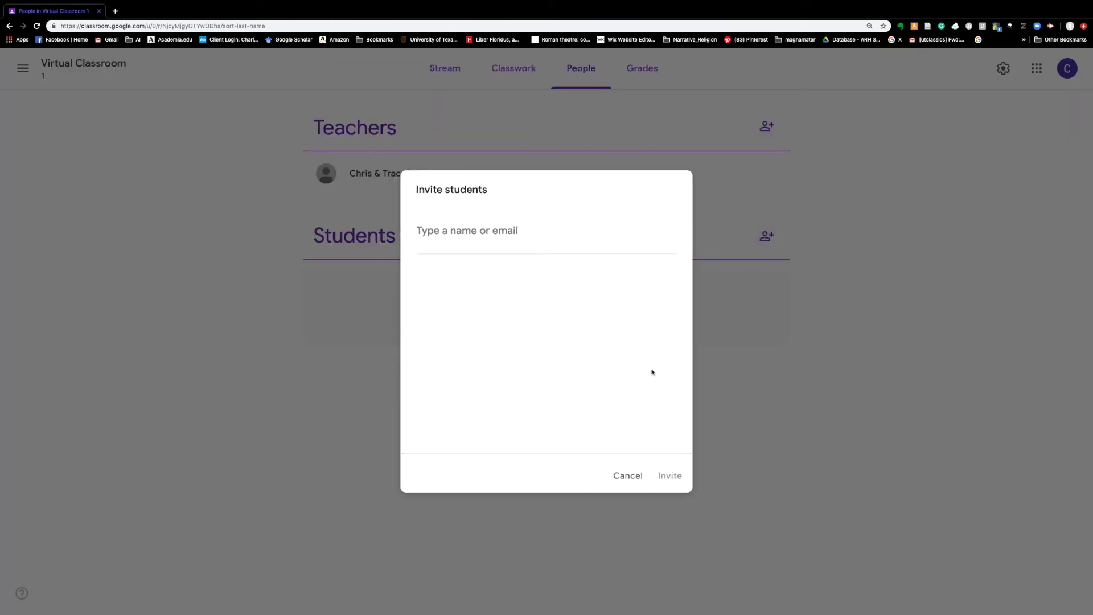
left_click(621, 477)
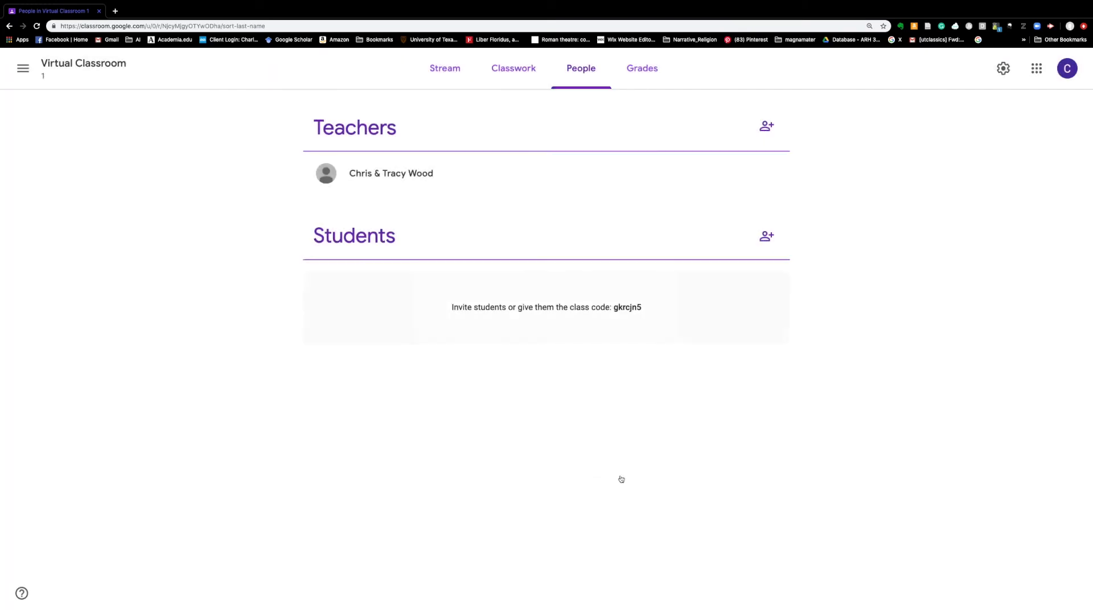
left_click_drag(645, 311, 613, 309)
View the Grades page of the class and return to the classwork.
left_click(654, 76)
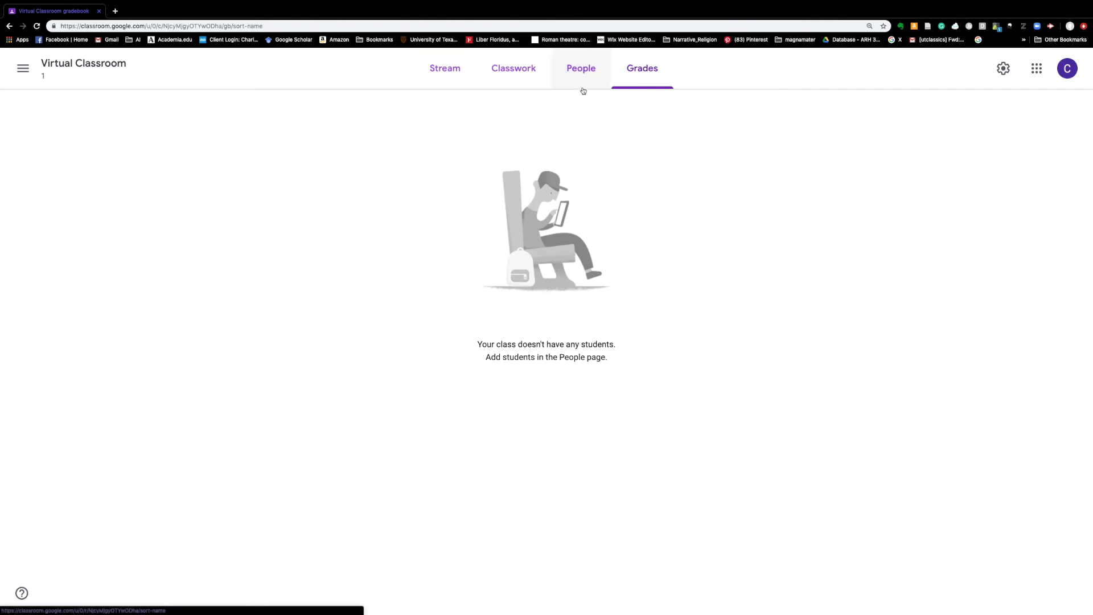
left_click(525, 78)
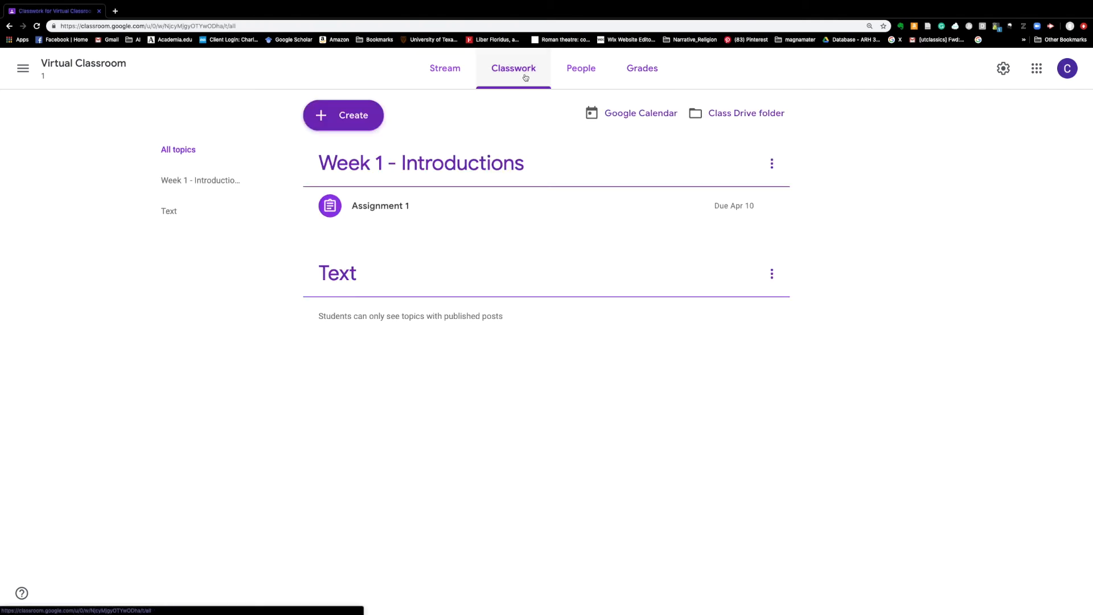
In the class settings, set the stream to Only teachers can post or comment, and view the options for classwork on the stream.
left_click(1005, 69)
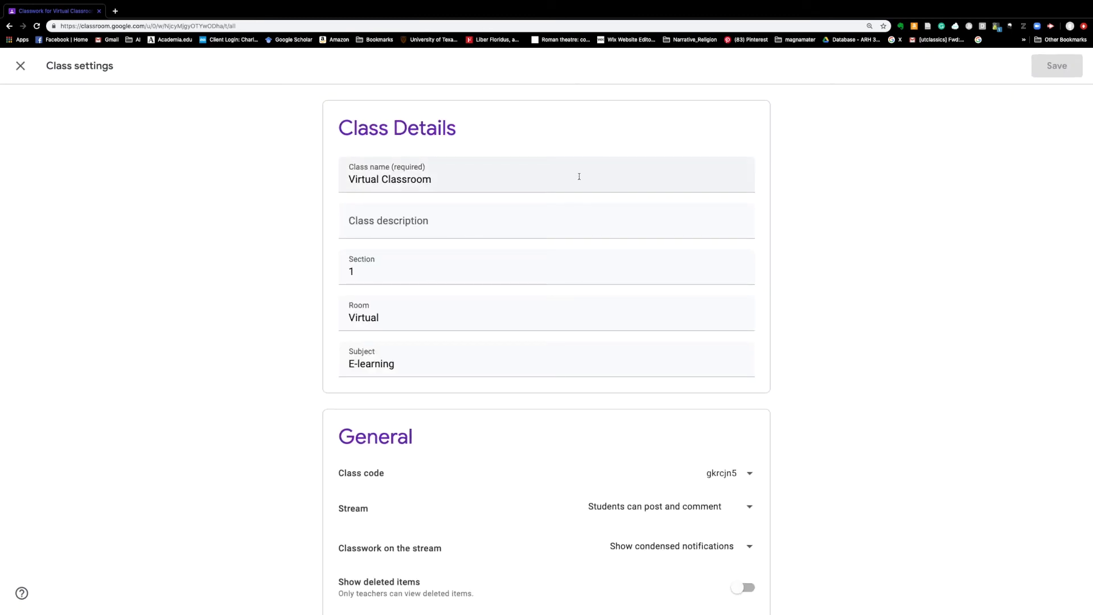
left_click(555, 224)
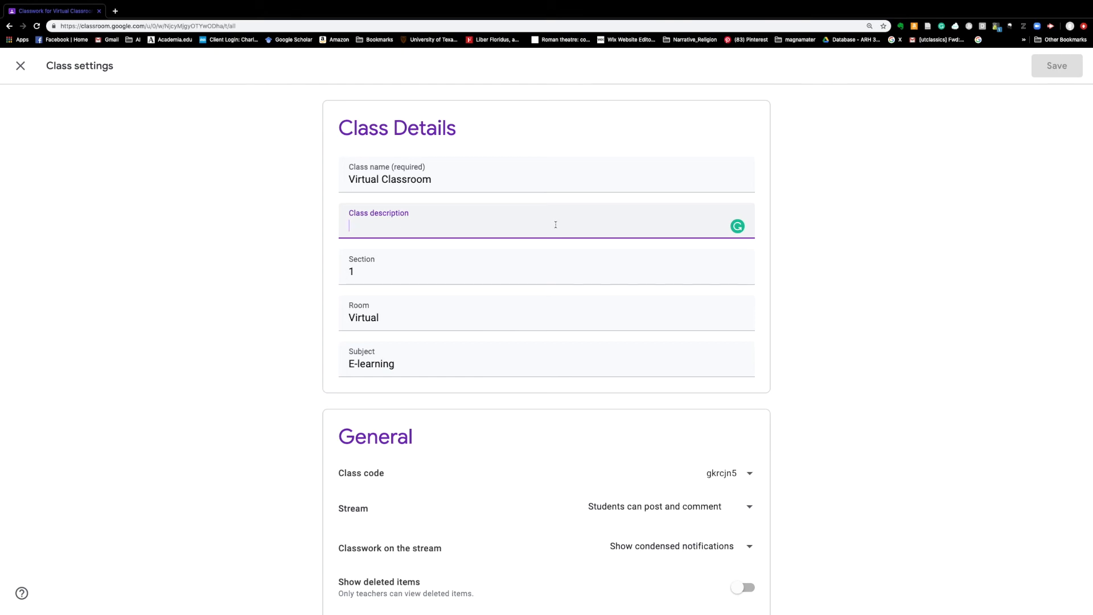
mouse_move(739, 229)
scroll(614, 228, "down", 5)
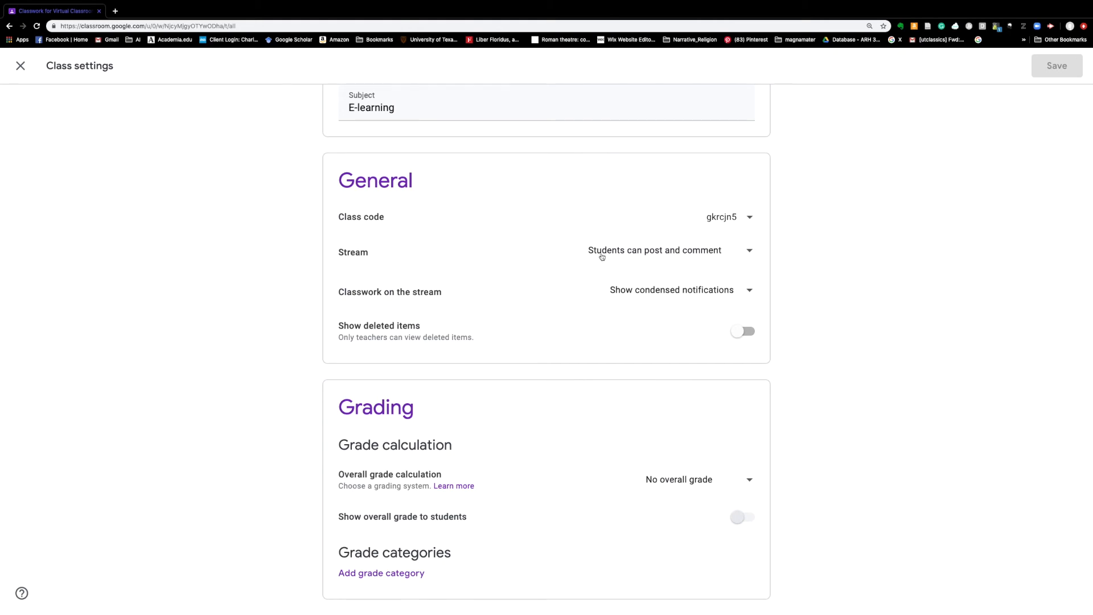
left_click(602, 257)
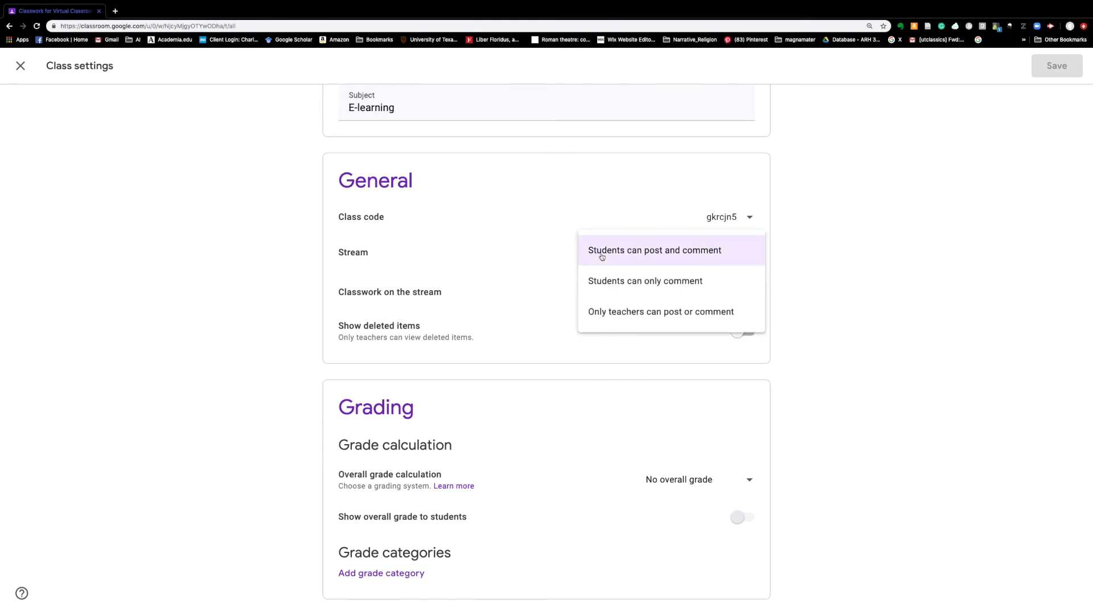
left_click(604, 311)
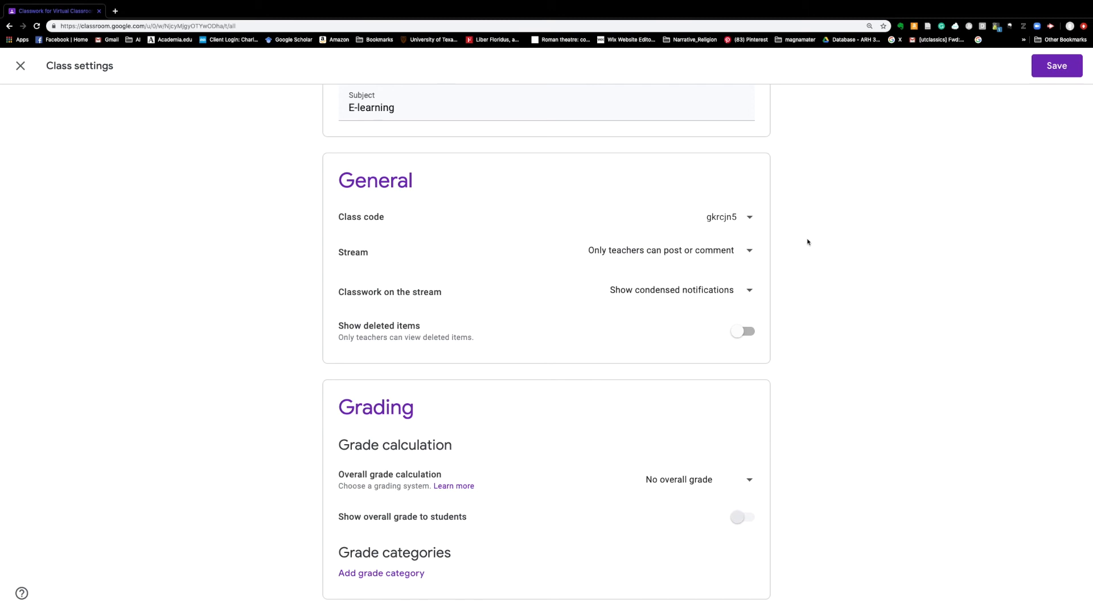
left_click(717, 299)
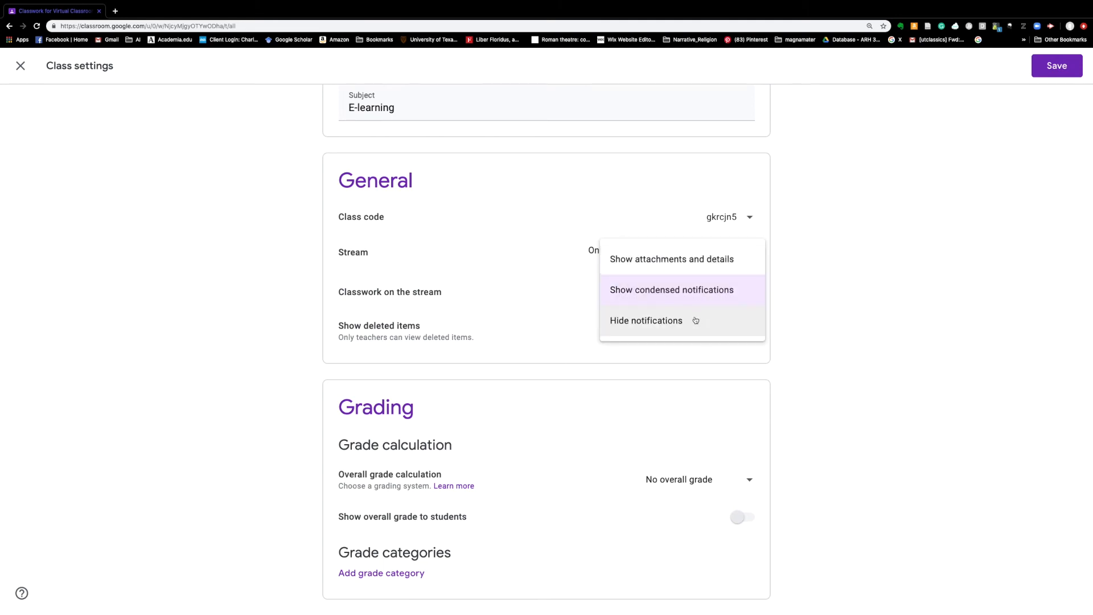
left_click(823, 327)
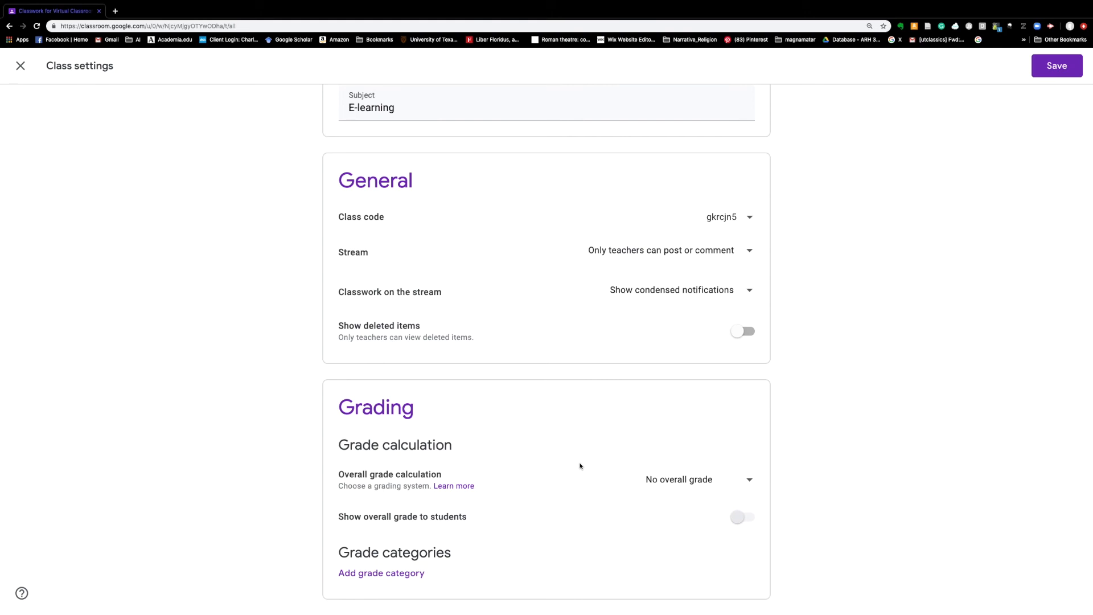
Set the overall grade calculation to Weighted by category and enable showing the overall grade to students.
left_click(658, 480)
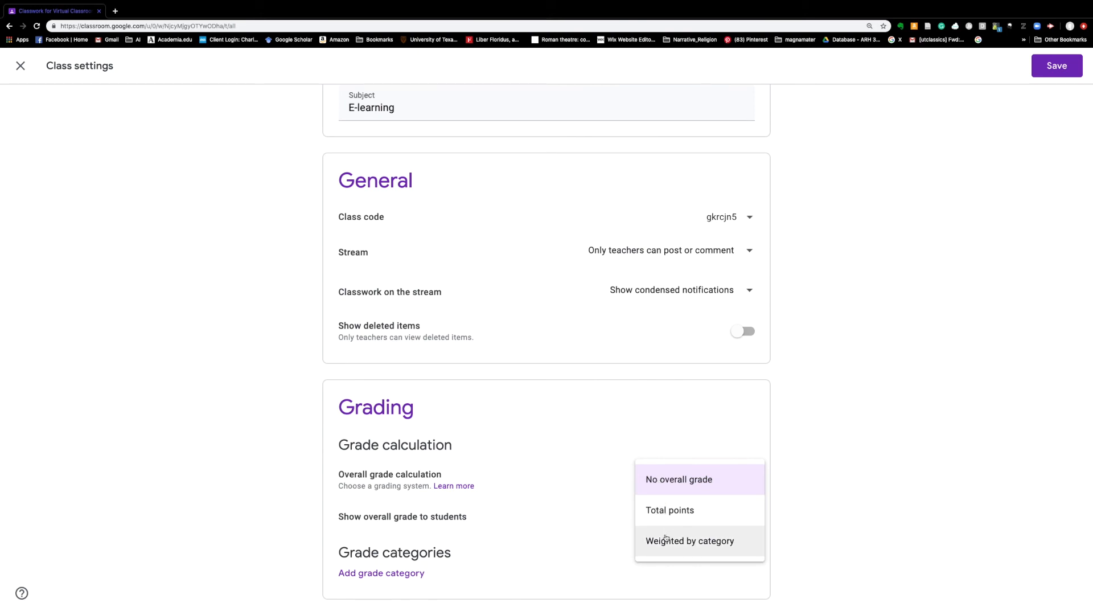
left_click(666, 540)
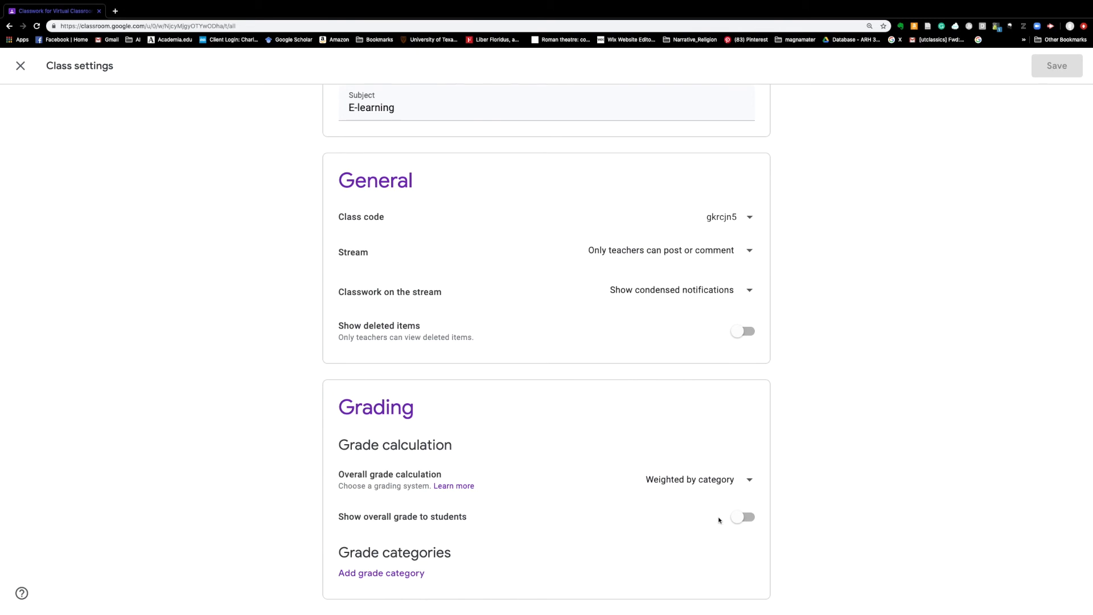
left_click(738, 517)
Add a grade category named Oral Recitation with a weight of 30%.
left_click(395, 581)
scroll(497, 548, "down", 3)
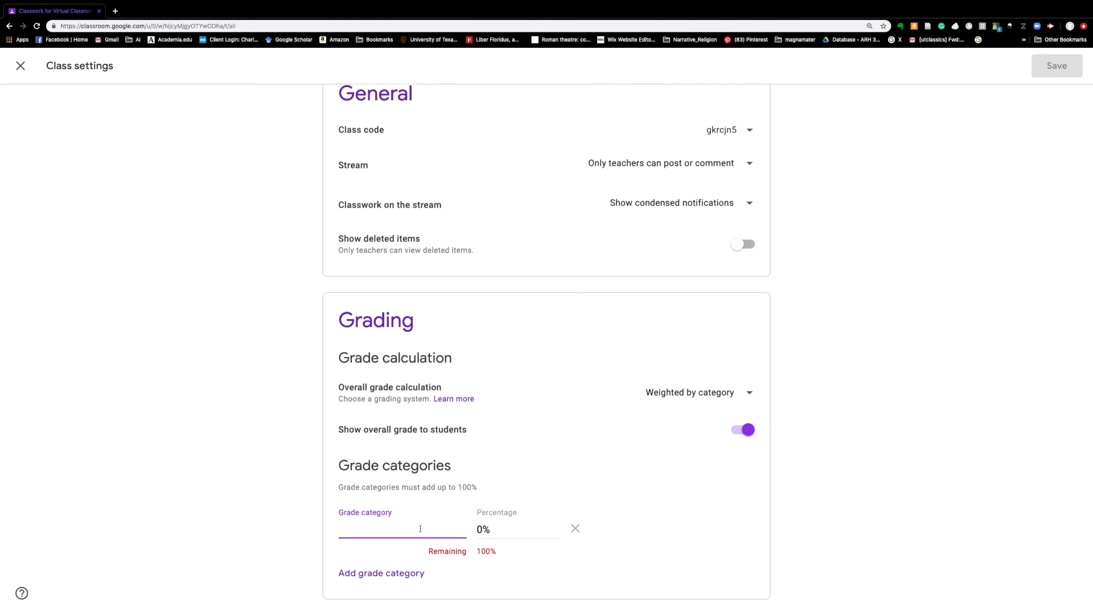
type("Oral Recitation")
left_click(483, 529)
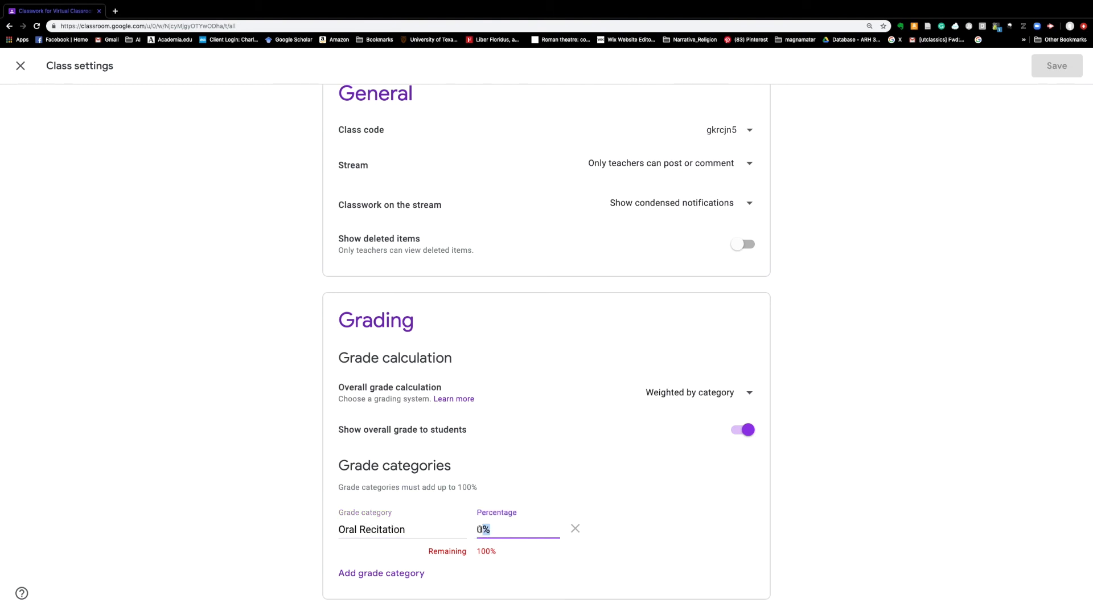
type("30 %")
Add a second grade category named Homework with a weight of 10%.
left_click(422, 575)
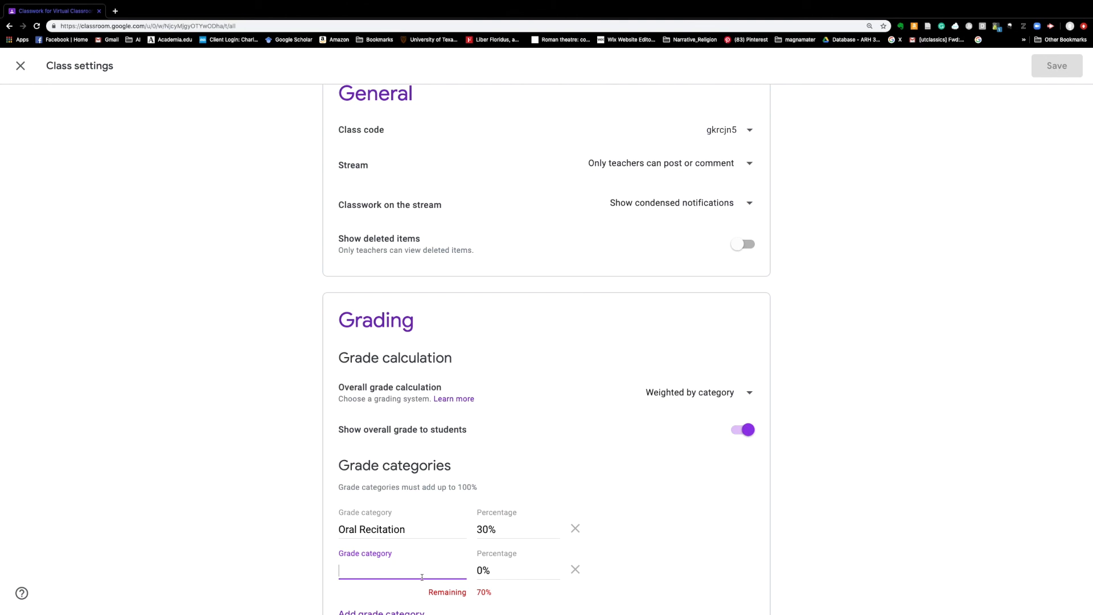
type("Homework")
left_click(480, 571)
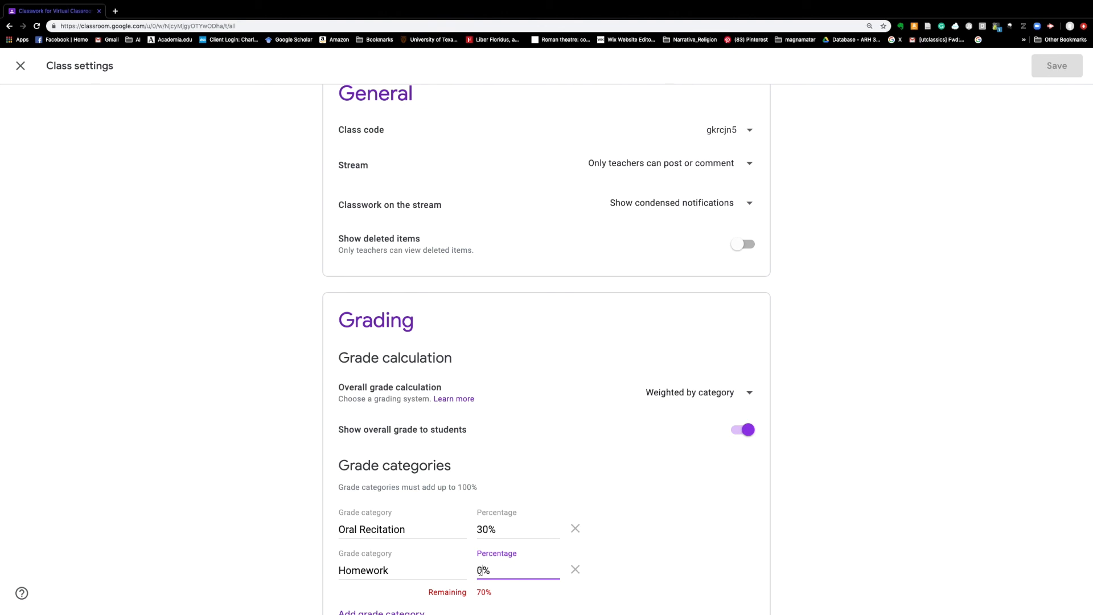
key("BackSpace")
type("10")
scroll(495, 568, "down", 1)
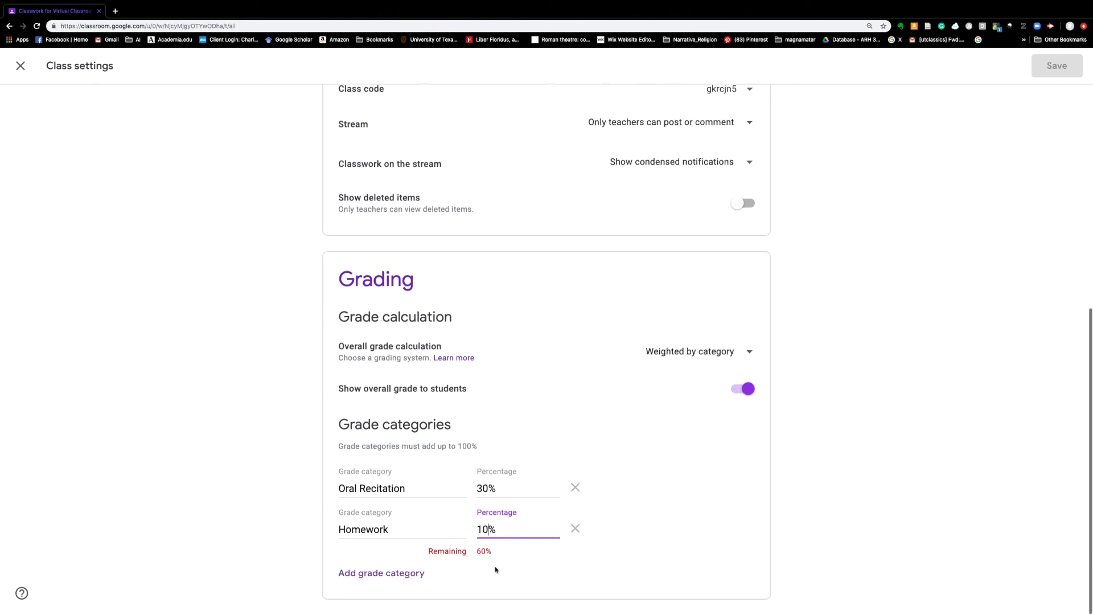
Add another blank grade category, and close the class settings, discarding the unsaved changes.
left_click(397, 572)
scroll(396, 569, "up", 7)
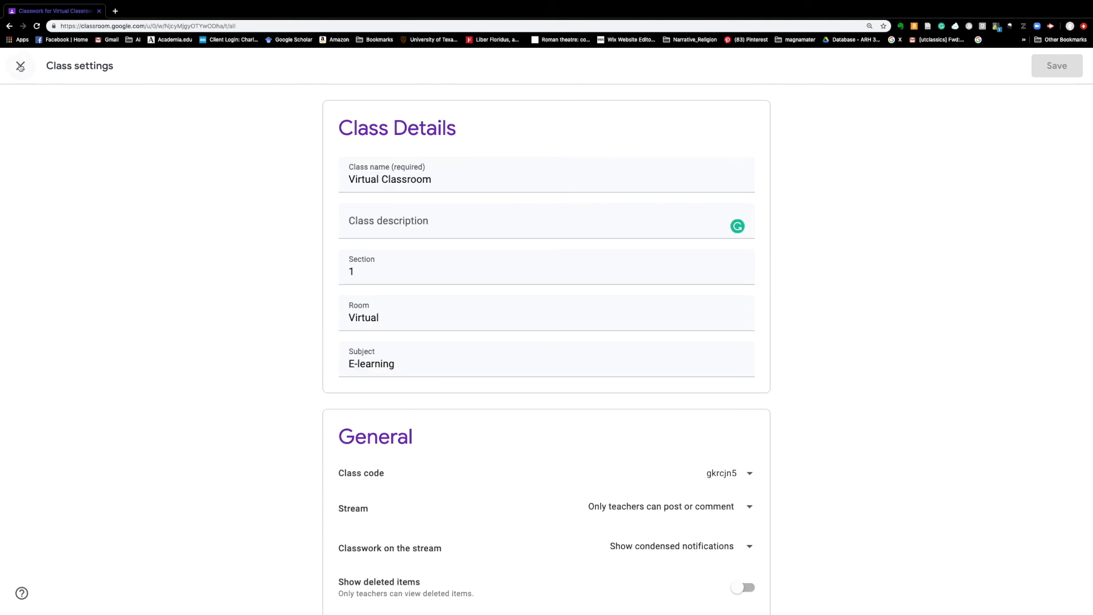
left_click(20, 66)
left_click(606, 360)
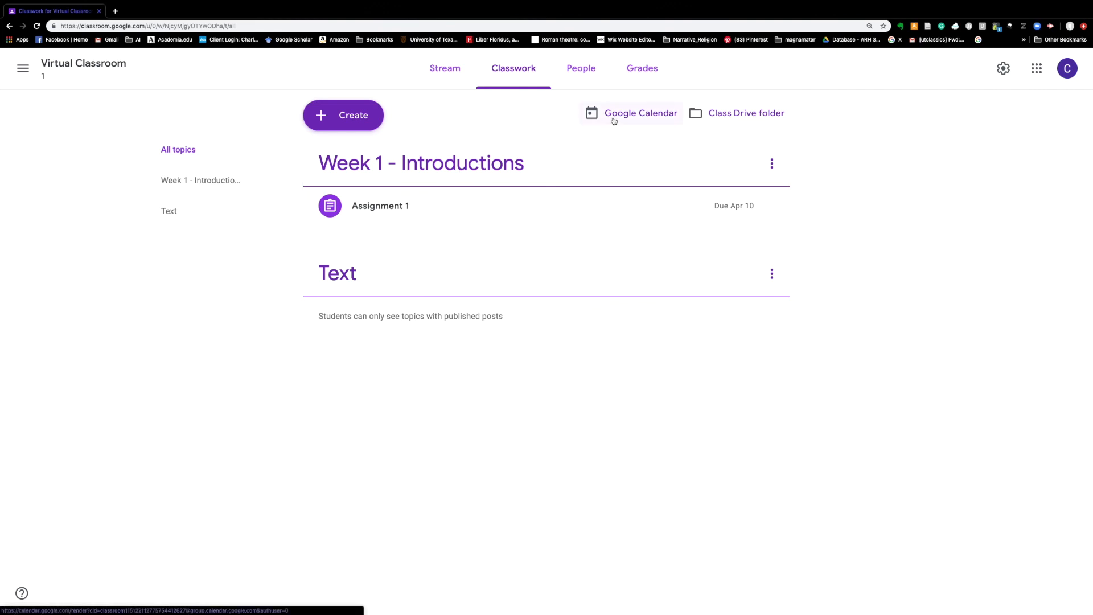
View the class's Google Calendar, return to the Classroom classwork, and look at the types of items that can be created.
left_click(613, 119)
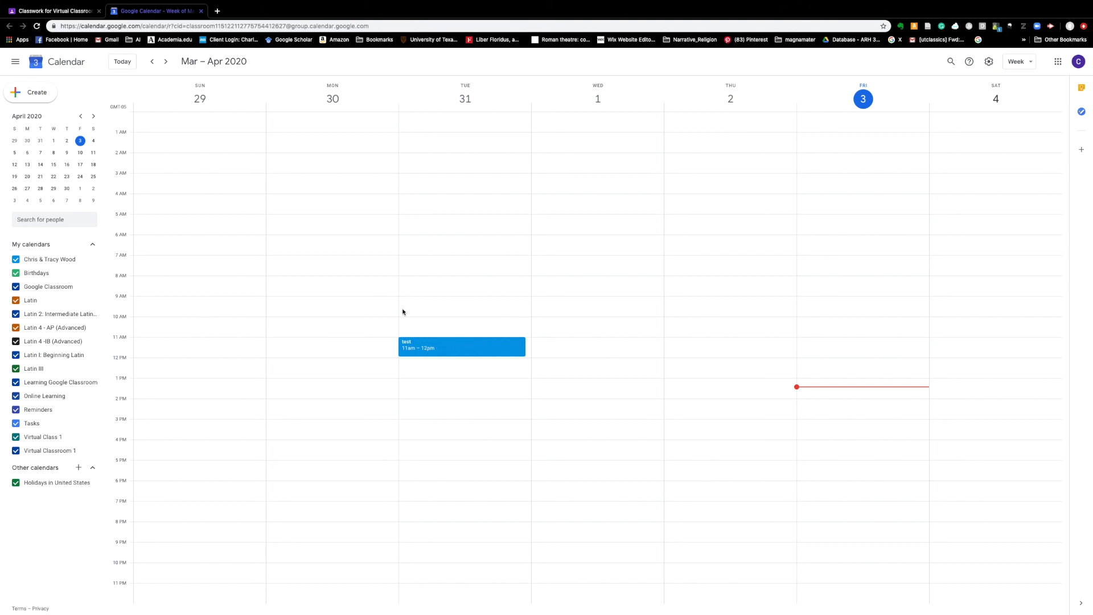
left_click(55, 11)
left_click(344, 115)
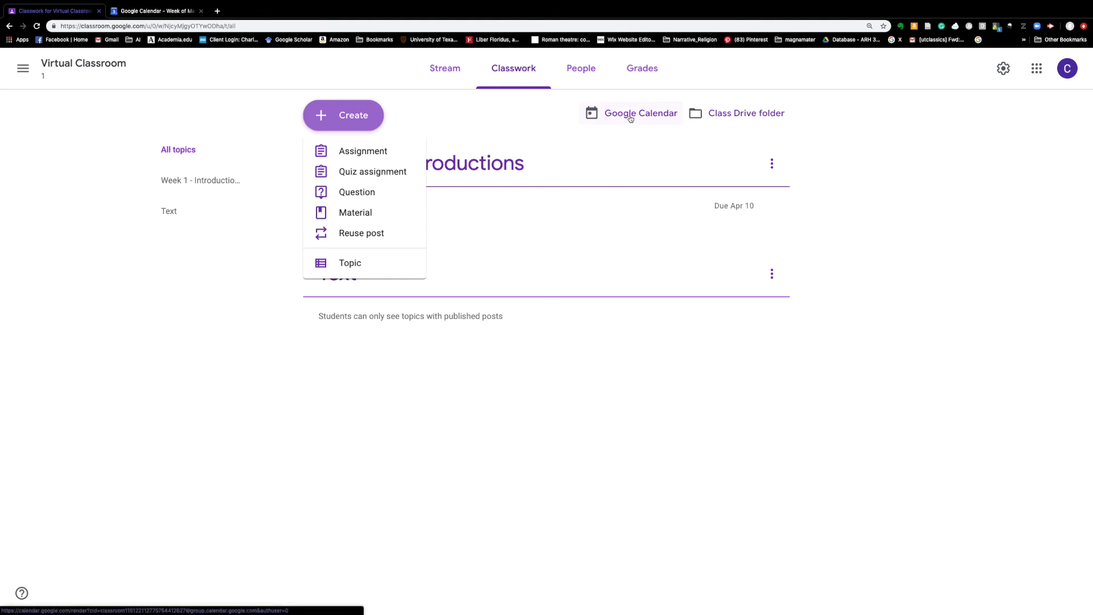
left_click(283, 310)
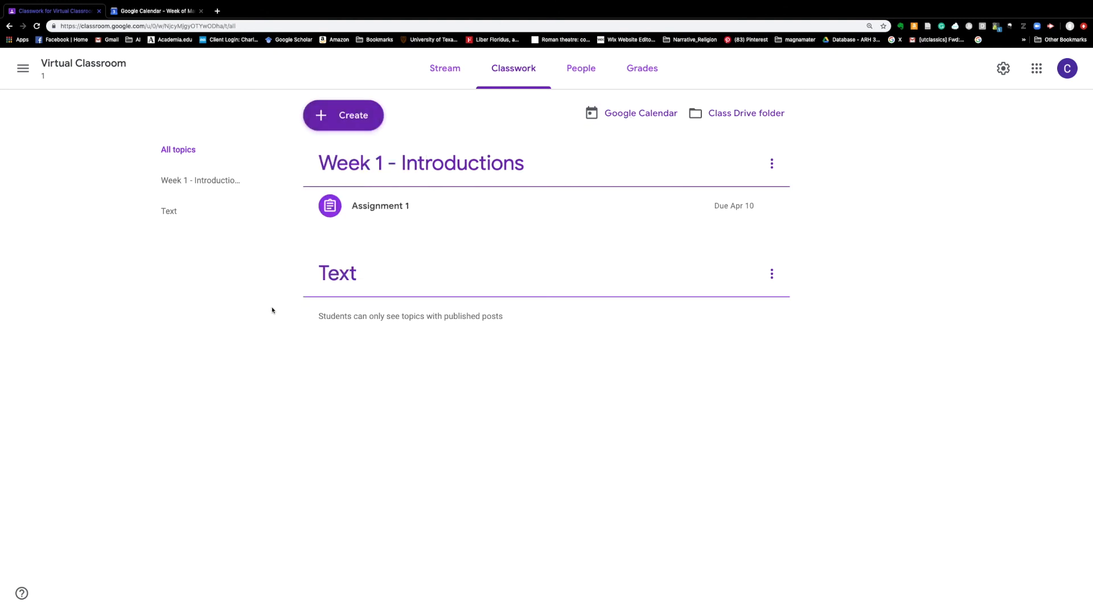